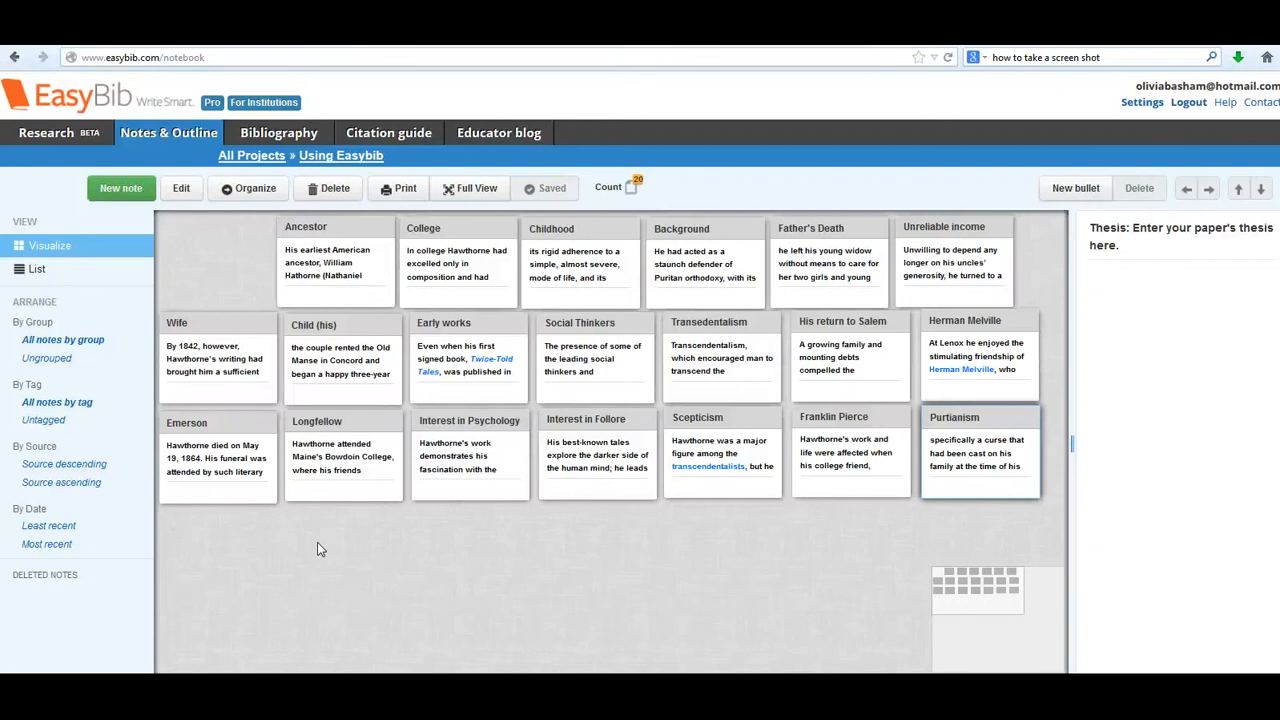
Preview the quotes on the note cards from Ancestor through Unreliable income.
{"action": "left_click", "coordinate": [345, 293]}
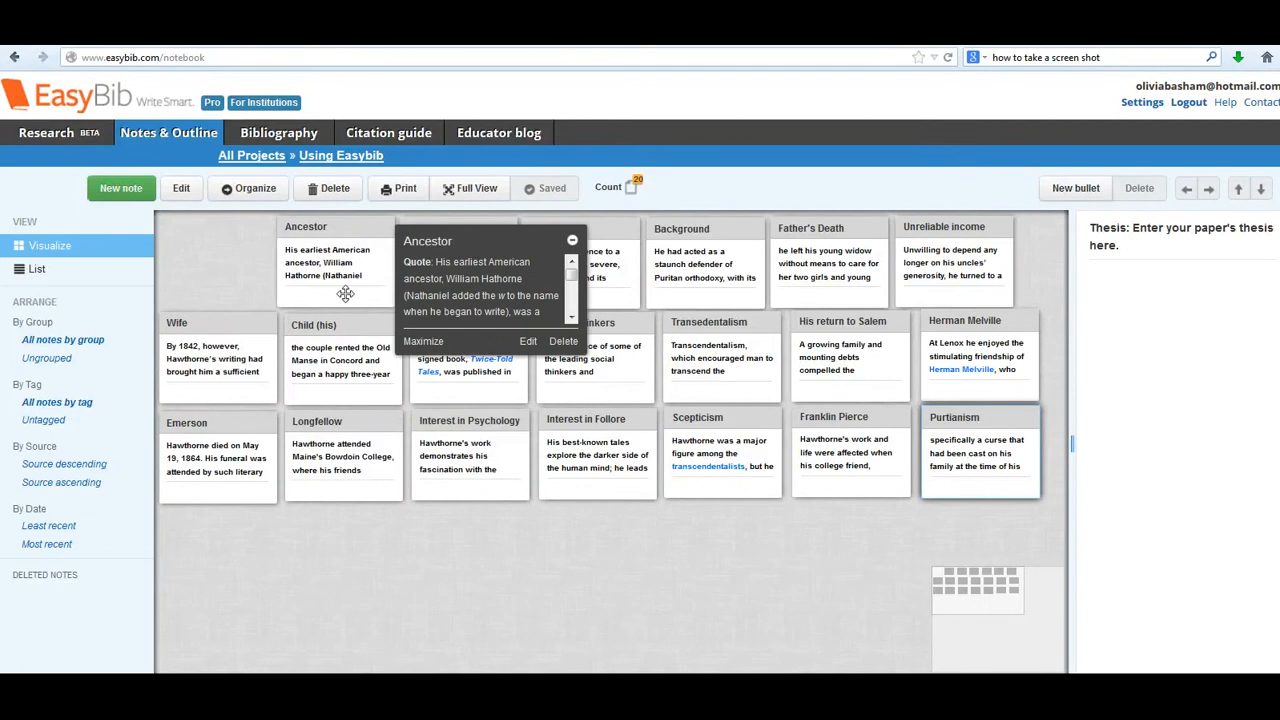
{"action": "left_click", "coordinate": [472, 230]}
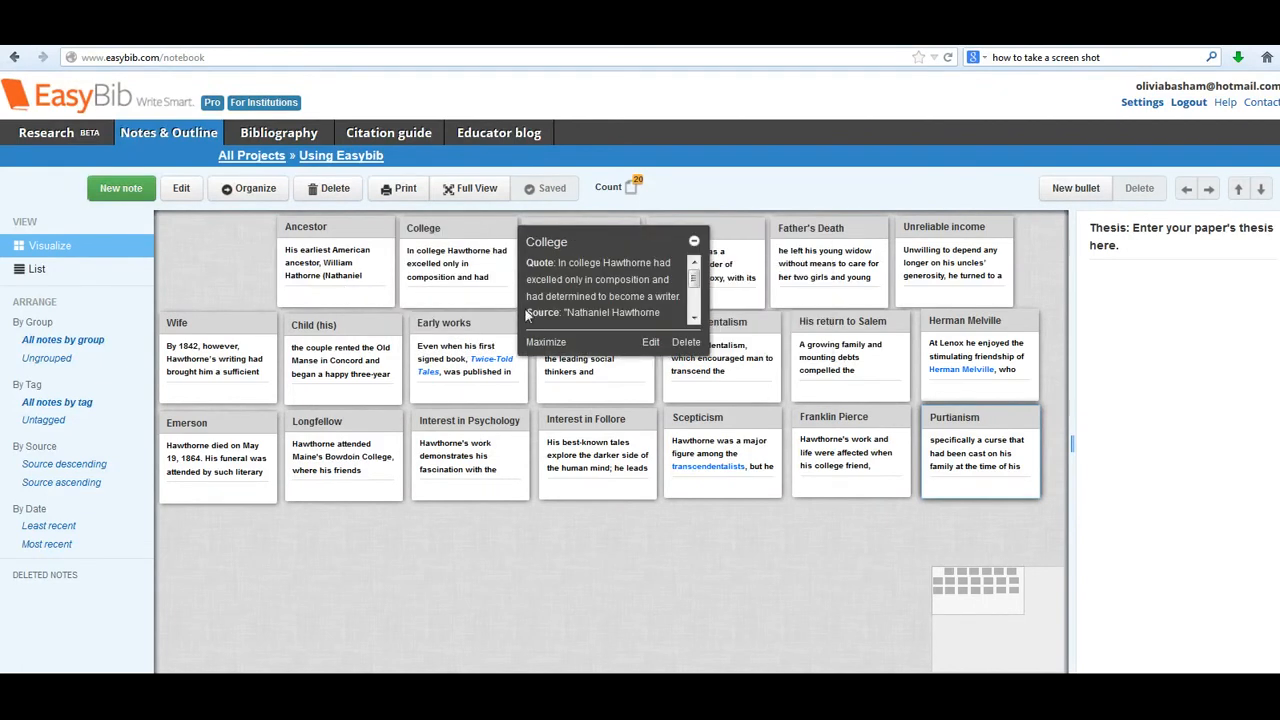
{"action": "left_click", "coordinate": [610, 284]}
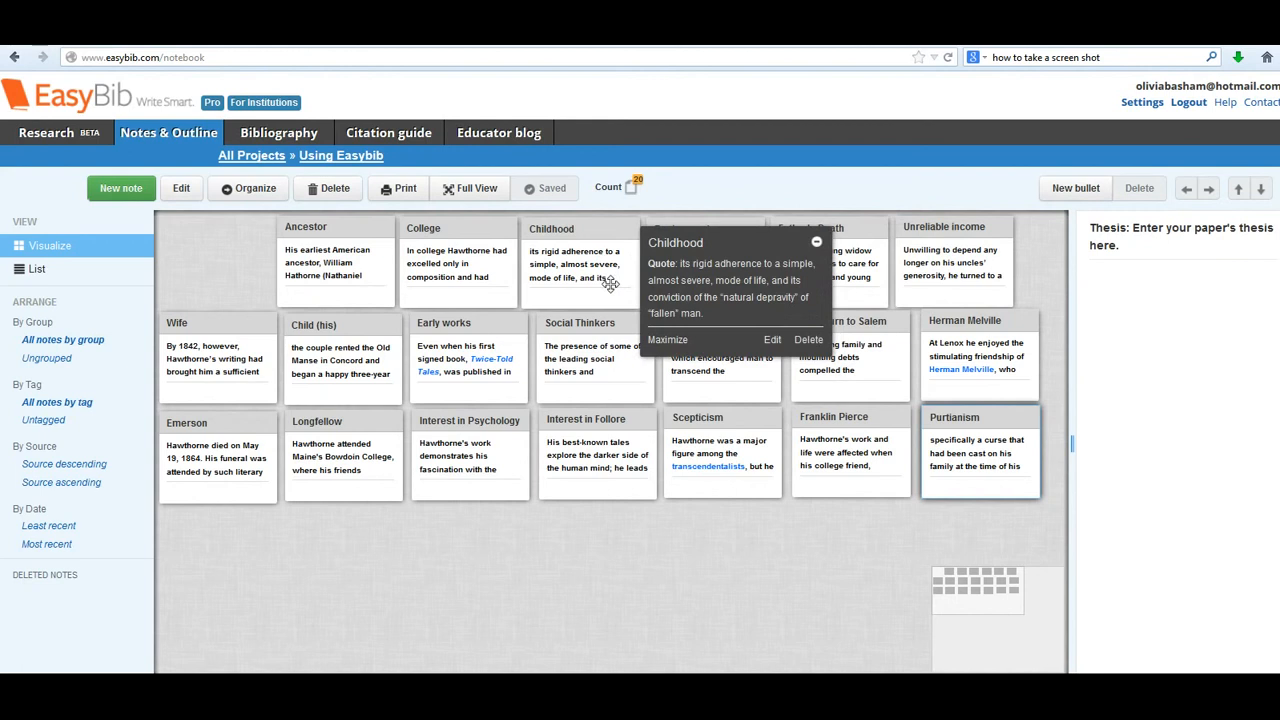
{"action": "left_click", "coordinate": [722, 275]}
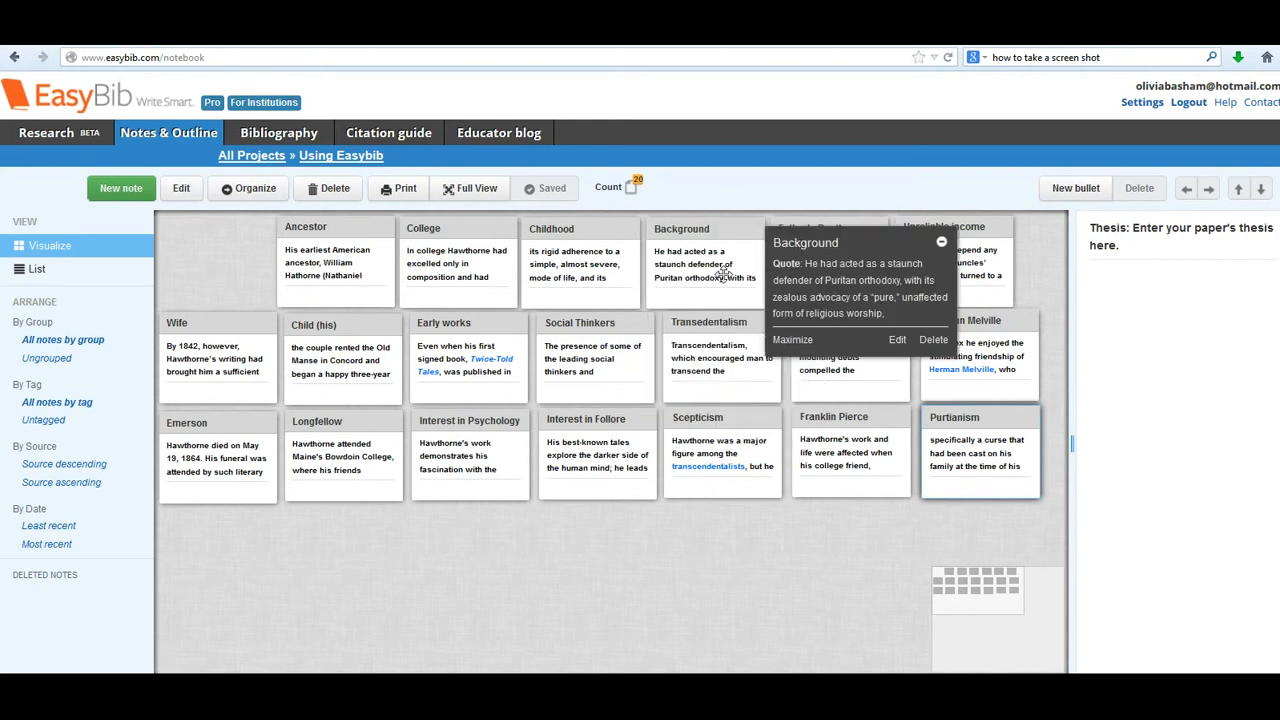
{"action": "mouse_move", "coordinate": [865, 282]}
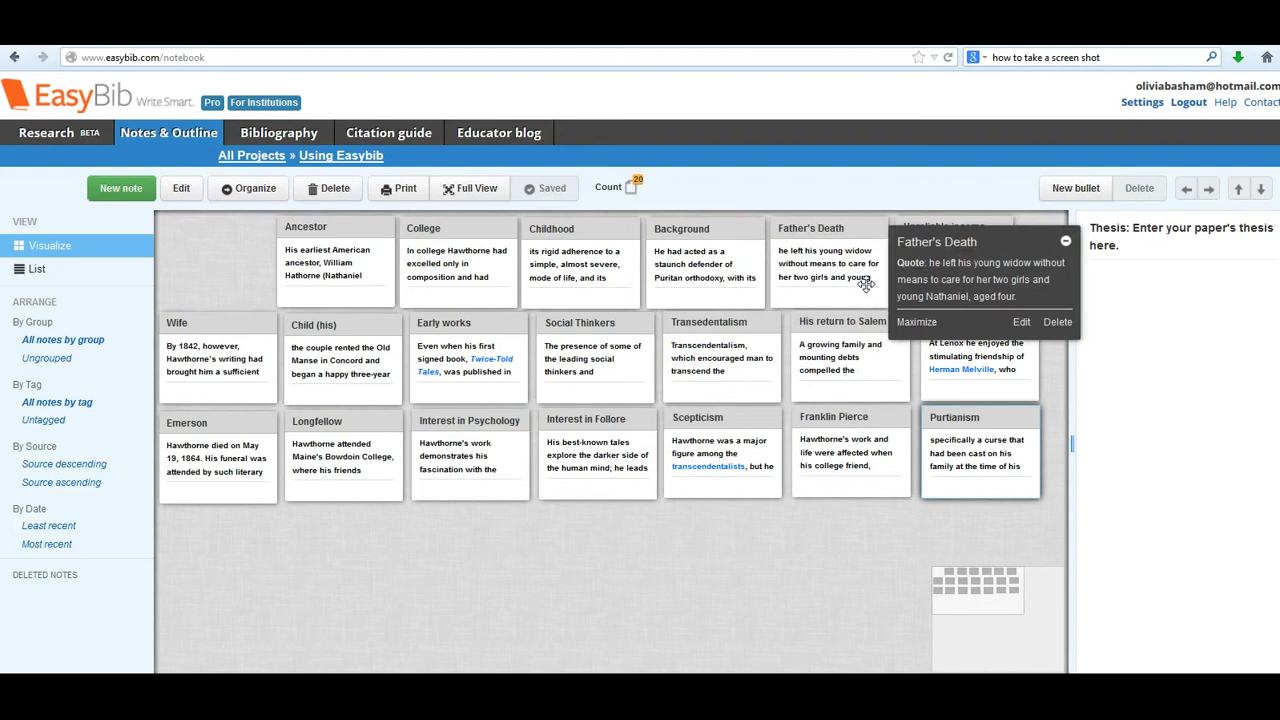
{"action": "mouse_move", "coordinate": [985, 288]}
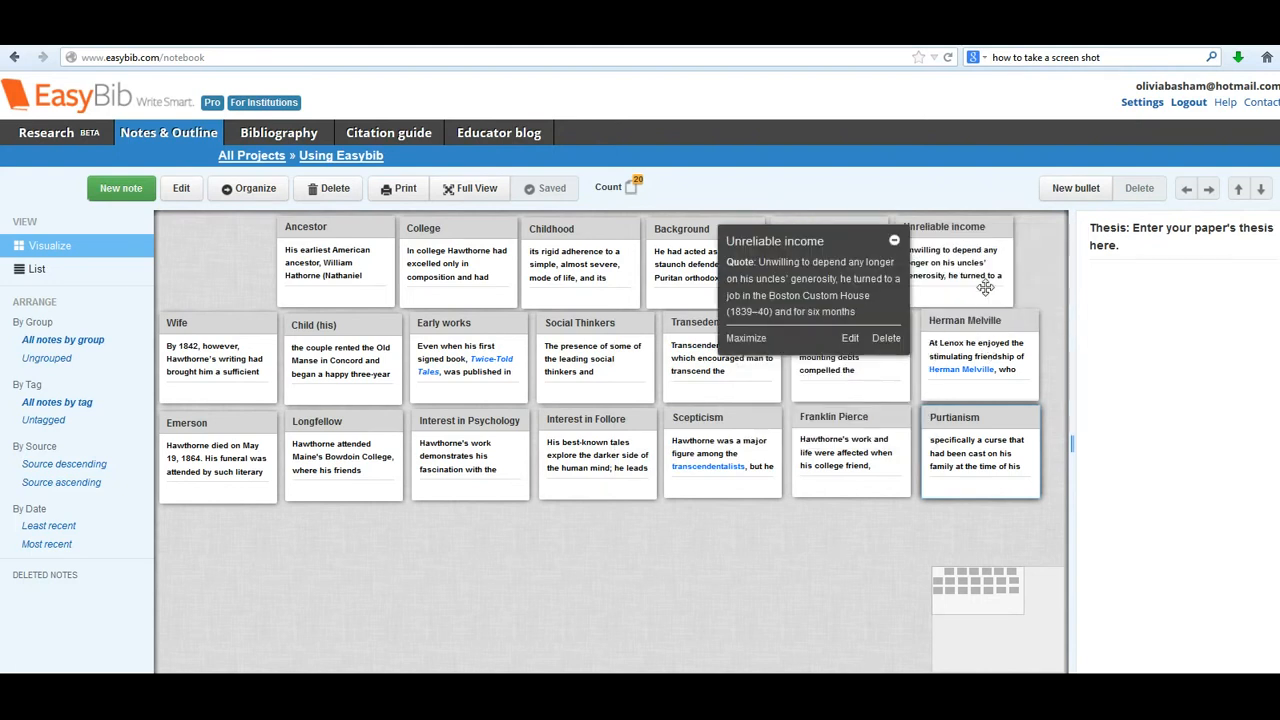
{"action": "mouse_move", "coordinate": [252, 366]}
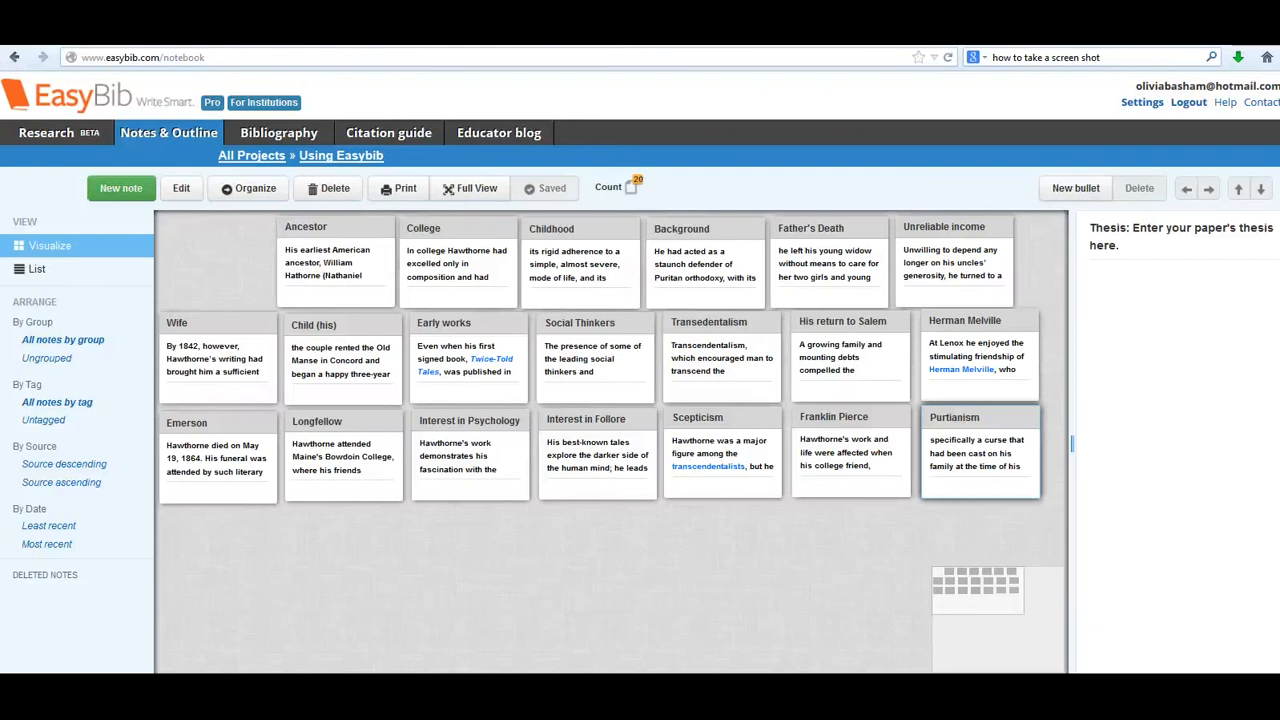
Group the College and Childhood notes with the Ancestor note, and the Background note with the Child (his) note.
{"action": "mouse_move", "coordinate": [447, 290]}
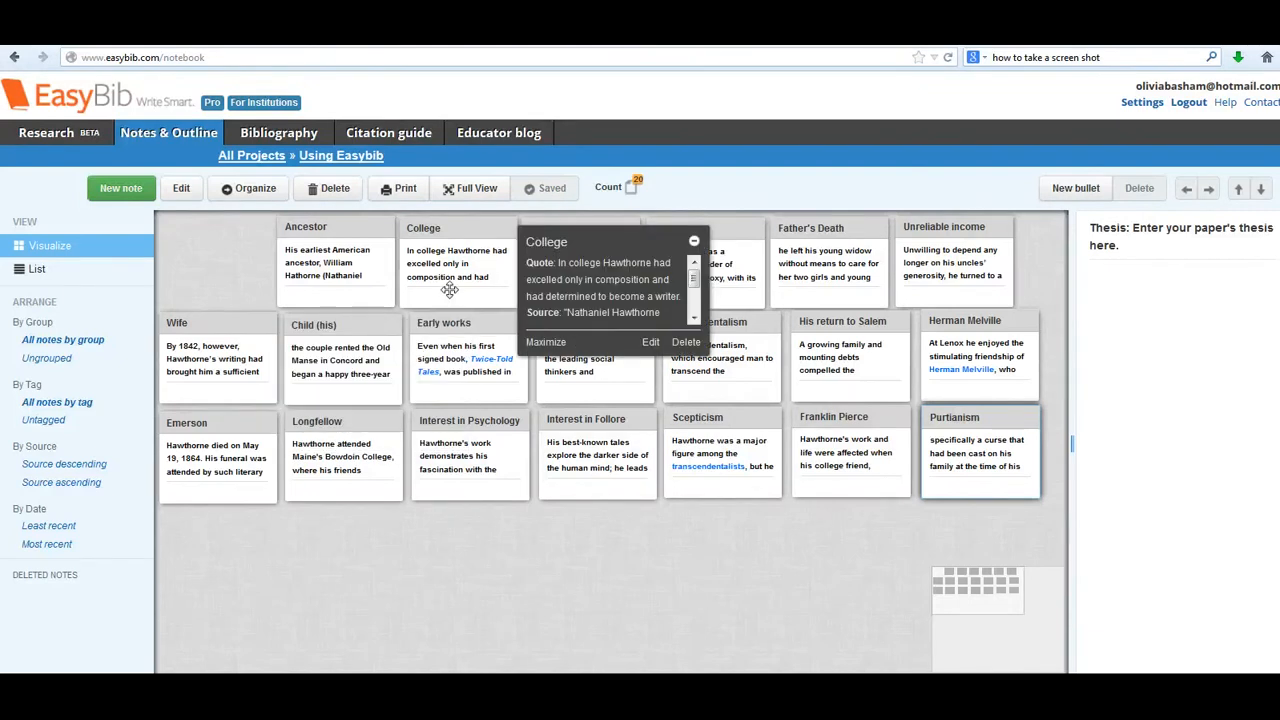
{"action": "left_click_drag", "start_coordinate": [449, 290], "coordinate": [327, 289]}
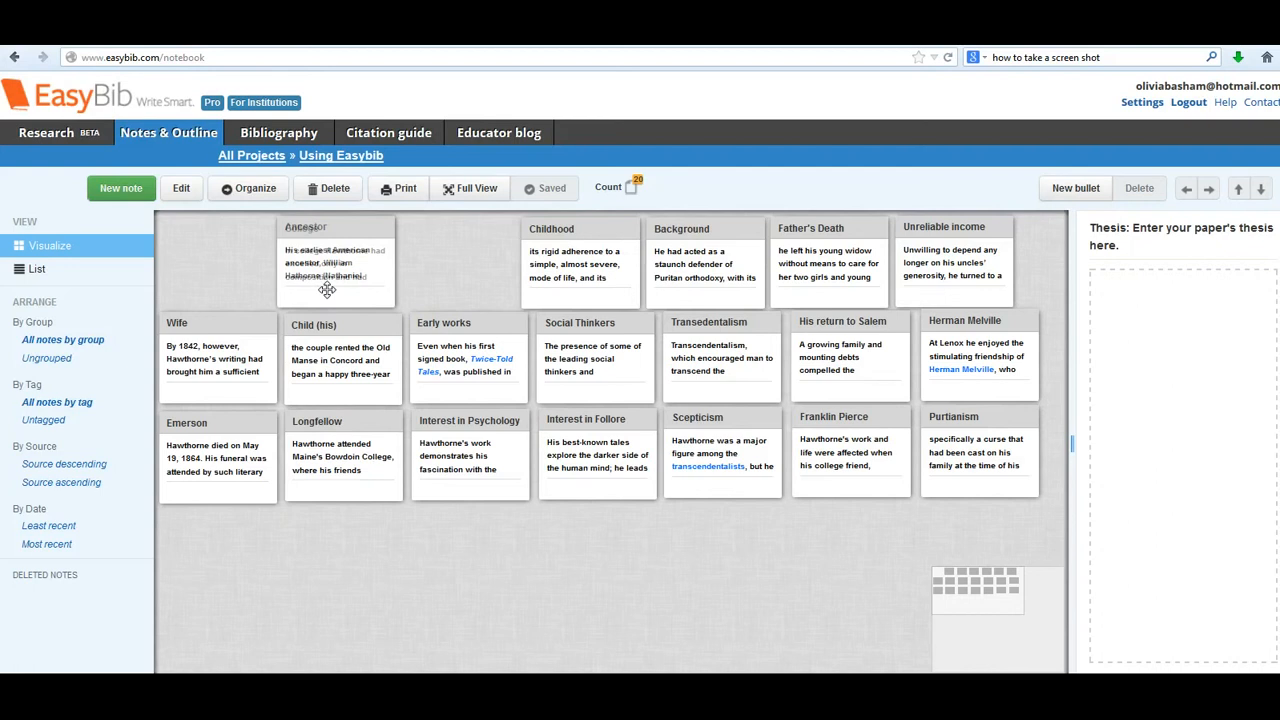
{"action": "left_click_drag", "start_coordinate": [327, 289], "coordinate": [327, 286]}
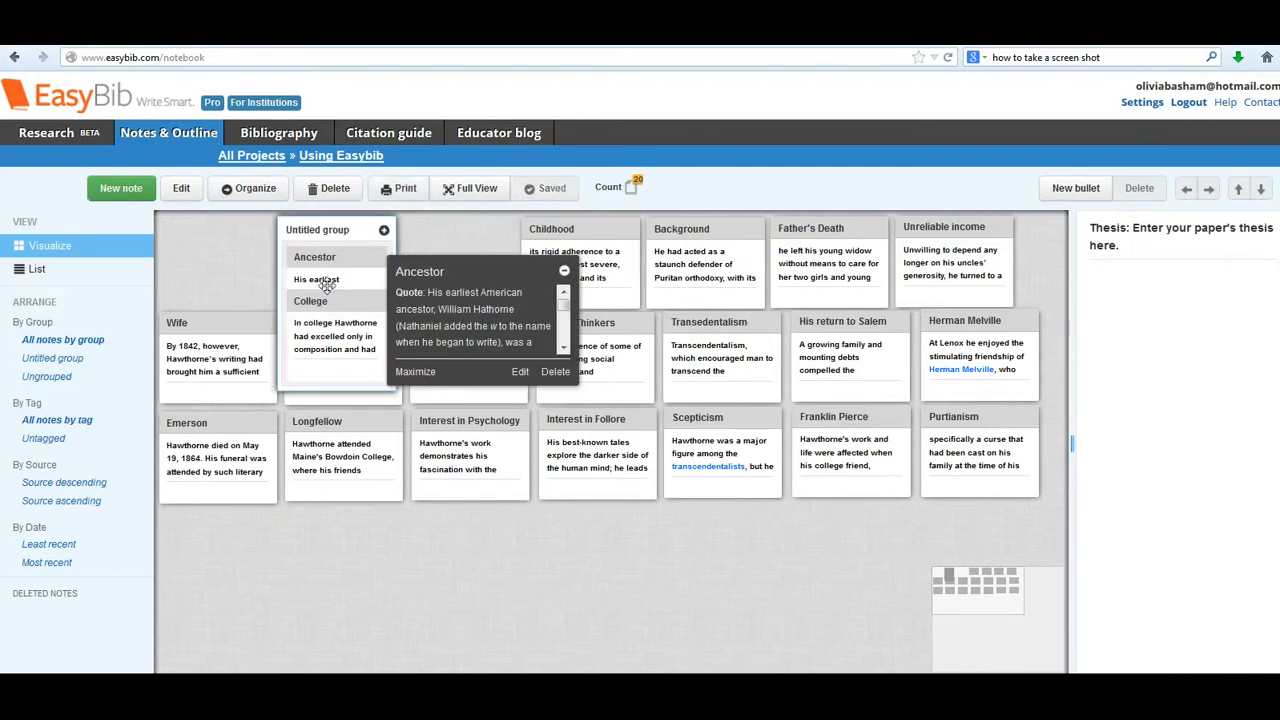
{"action": "left_click_drag", "start_coordinate": [340, 236], "coordinate": [424, 532]}
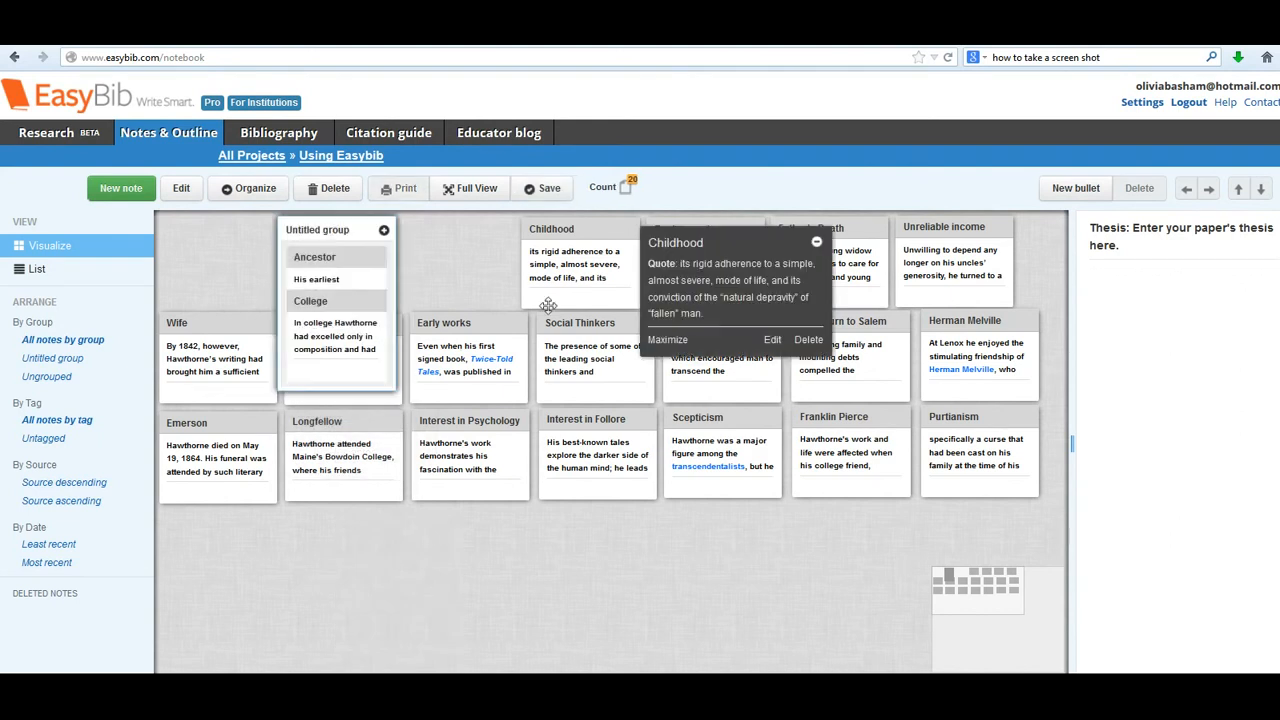
{"action": "left_click_drag", "start_coordinate": [576, 275], "coordinate": [350, 308]}
{"action": "left_click_drag", "start_coordinate": [676, 262], "coordinate": [317, 325]}
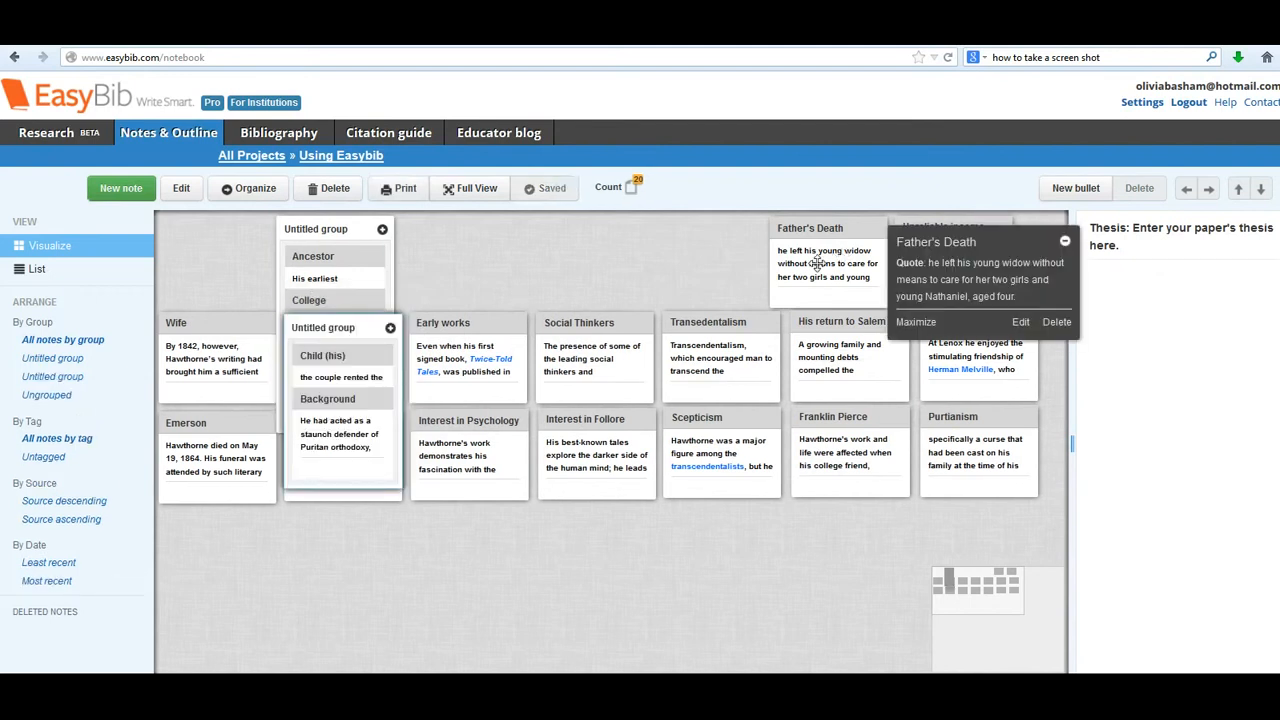
Add the Father's Death, Wife, Unreliable income and His return to Salem notes to the Ancestor group.
{"action": "left_click_drag", "start_coordinate": [818, 256], "coordinate": [335, 340]}
{"action": "mouse_move", "coordinate": [200, 370]}
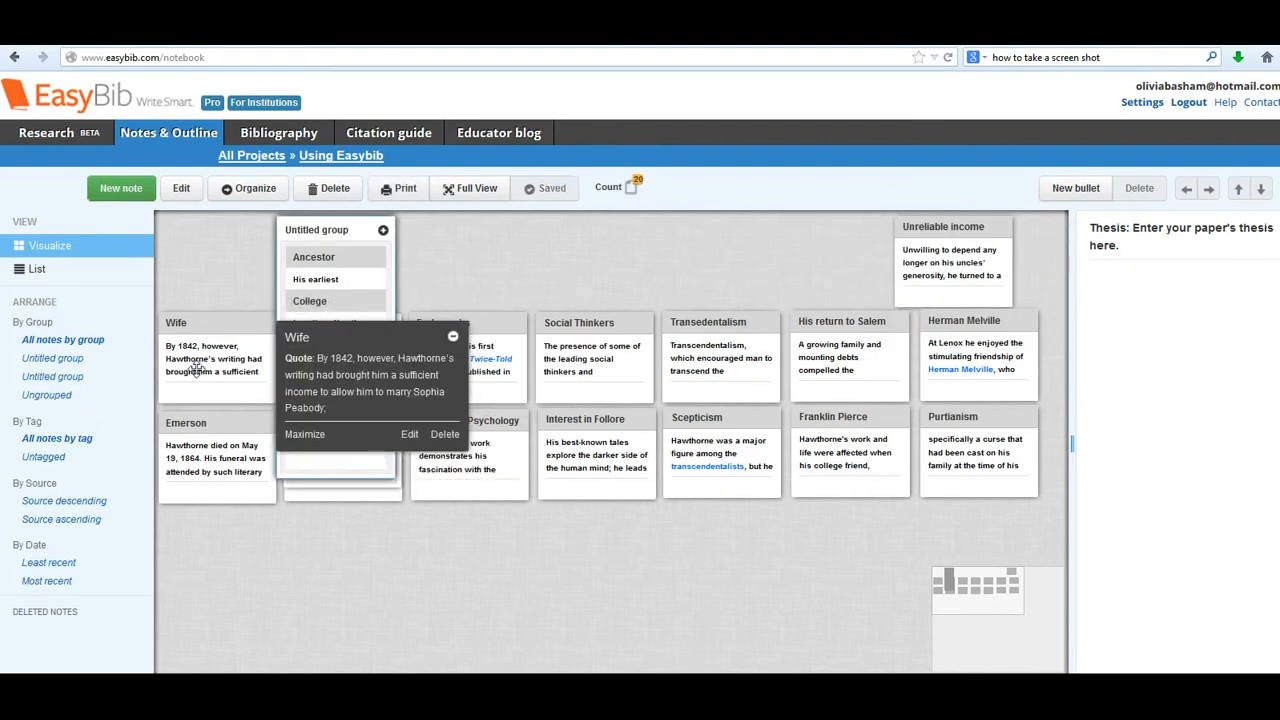
{"action": "left_click_drag", "start_coordinate": [200, 370], "coordinate": [315, 368]}
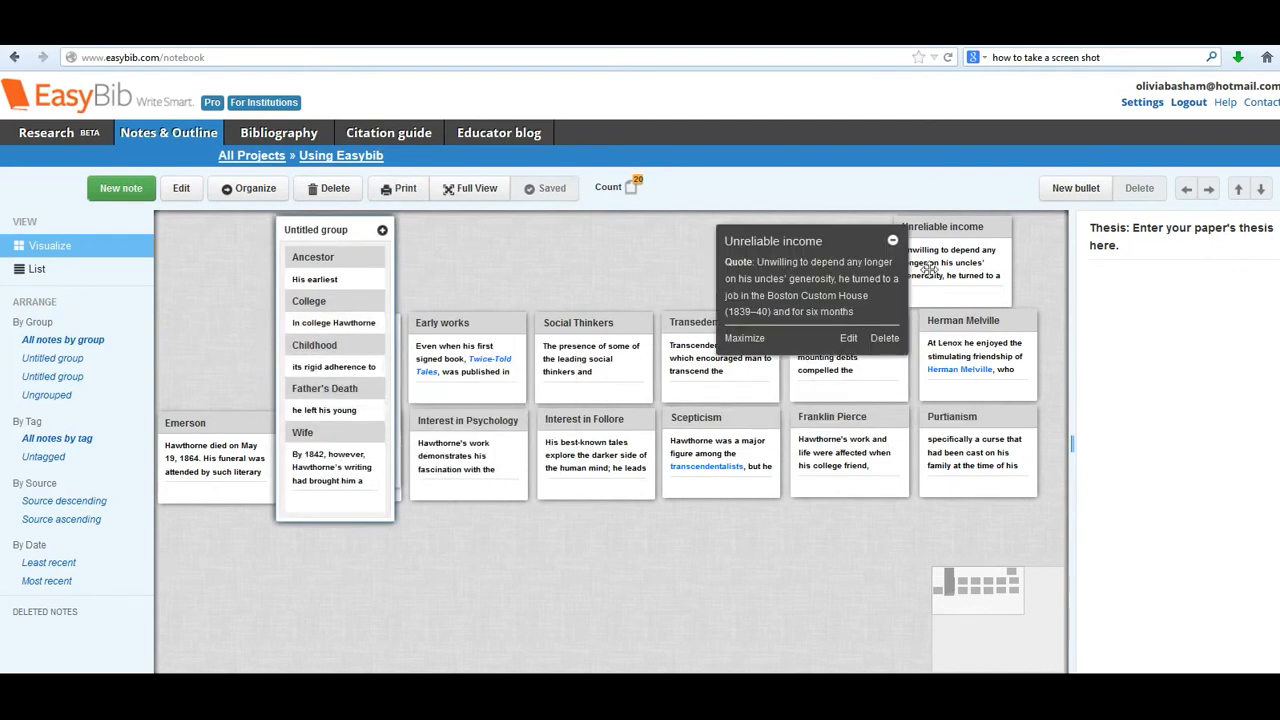
{"action": "left_click_drag", "start_coordinate": [930, 268], "coordinate": [322, 354]}
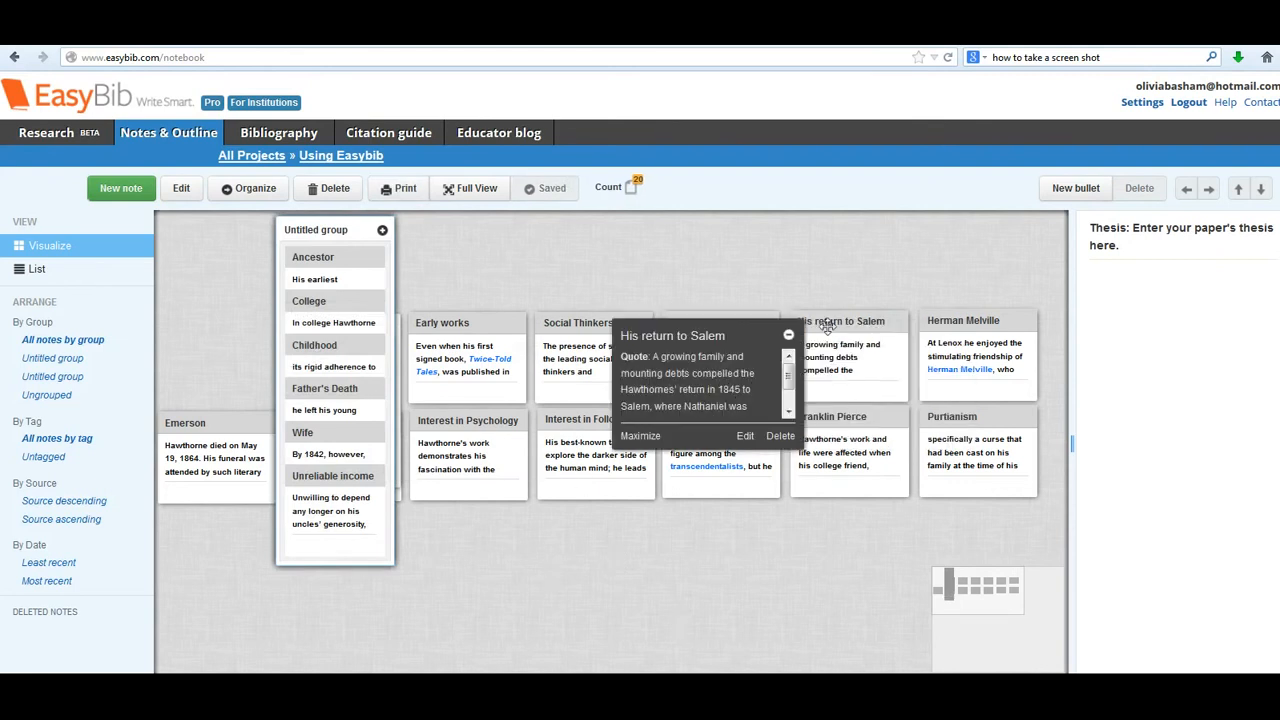
{"action": "left_click_drag", "start_coordinate": [830, 326], "coordinate": [346, 341]}
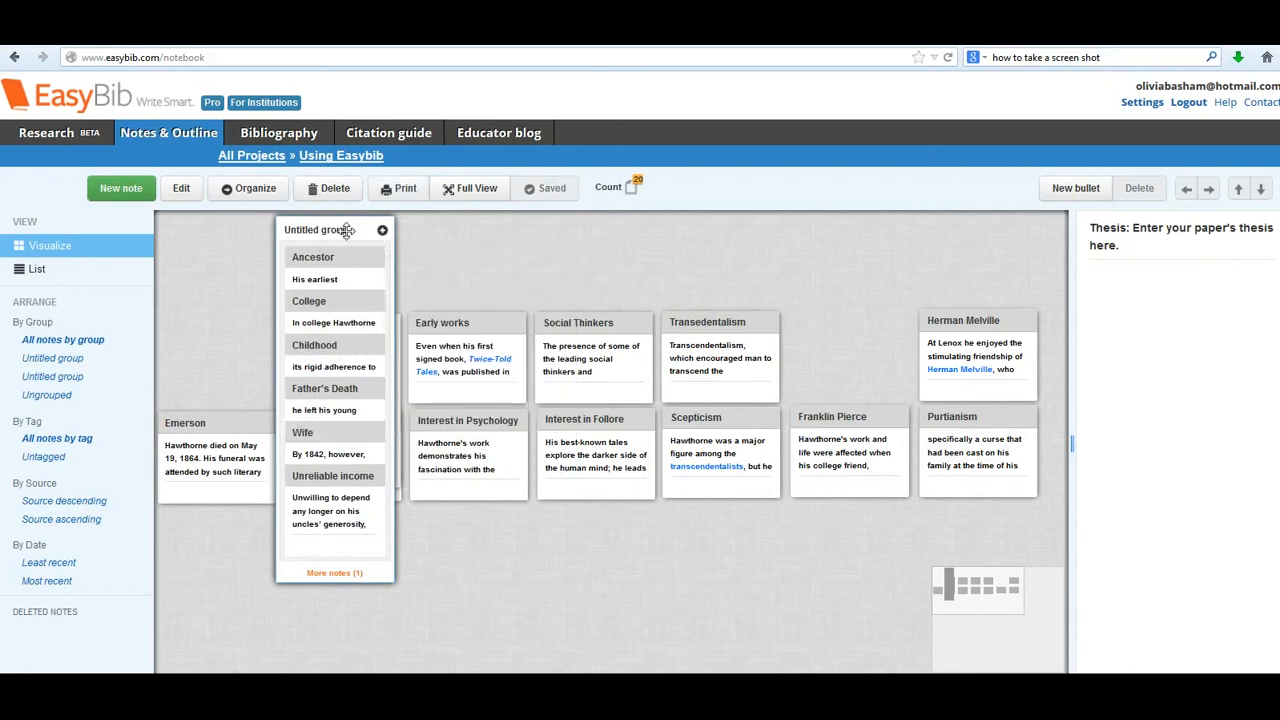
Move the Ancestor group to the board's left edge and merge the group with Child (his) and Background into it.
{"action": "left_click_drag", "start_coordinate": [348, 230], "coordinate": [231, 238]}
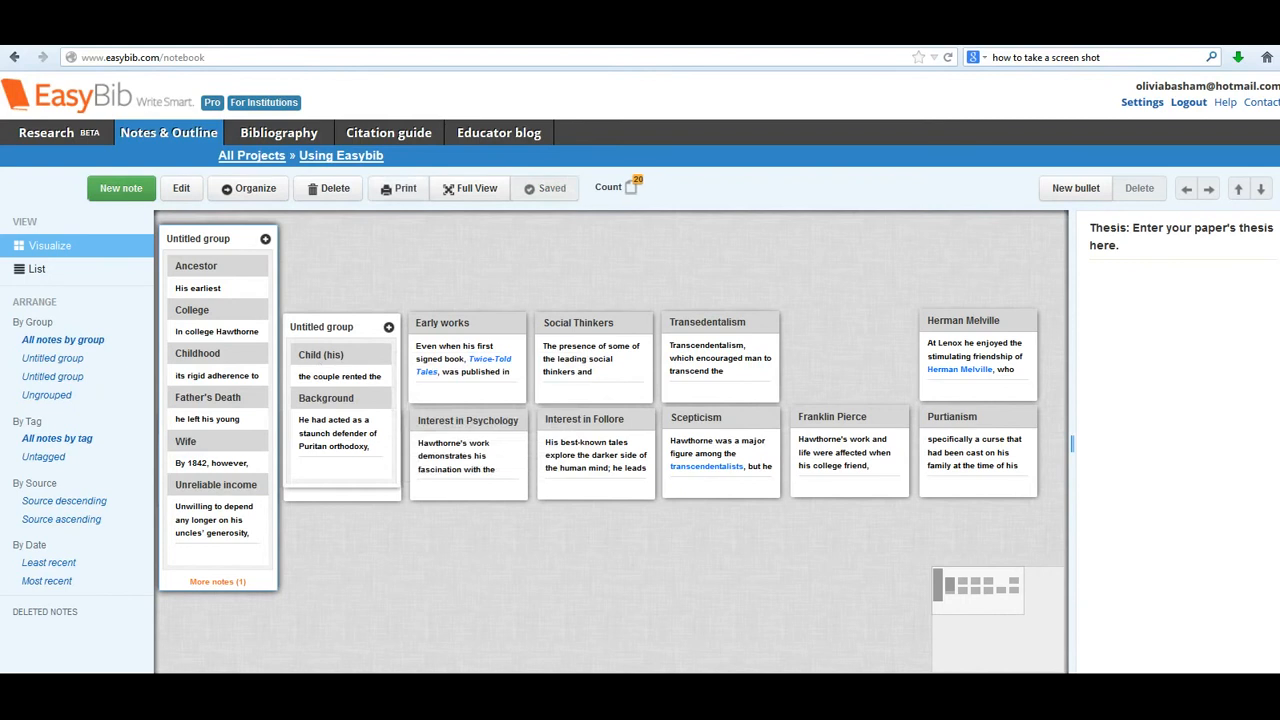
{"action": "mouse_move", "coordinate": [338, 466]}
{"action": "left_click_drag", "start_coordinate": [365, 326], "coordinate": [240, 368]}
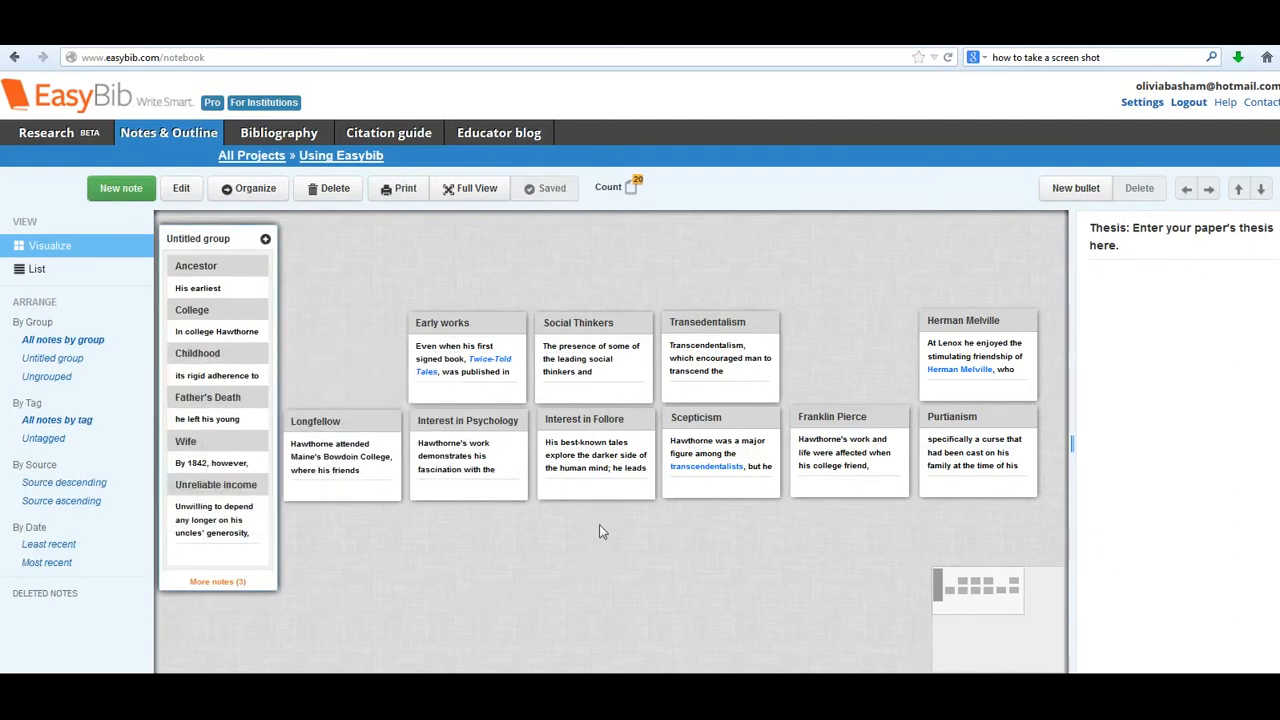
Move the Longfellow note into the free space between the Ancestor group and the Early works note.
{"action": "mouse_move", "coordinate": [486, 494]}
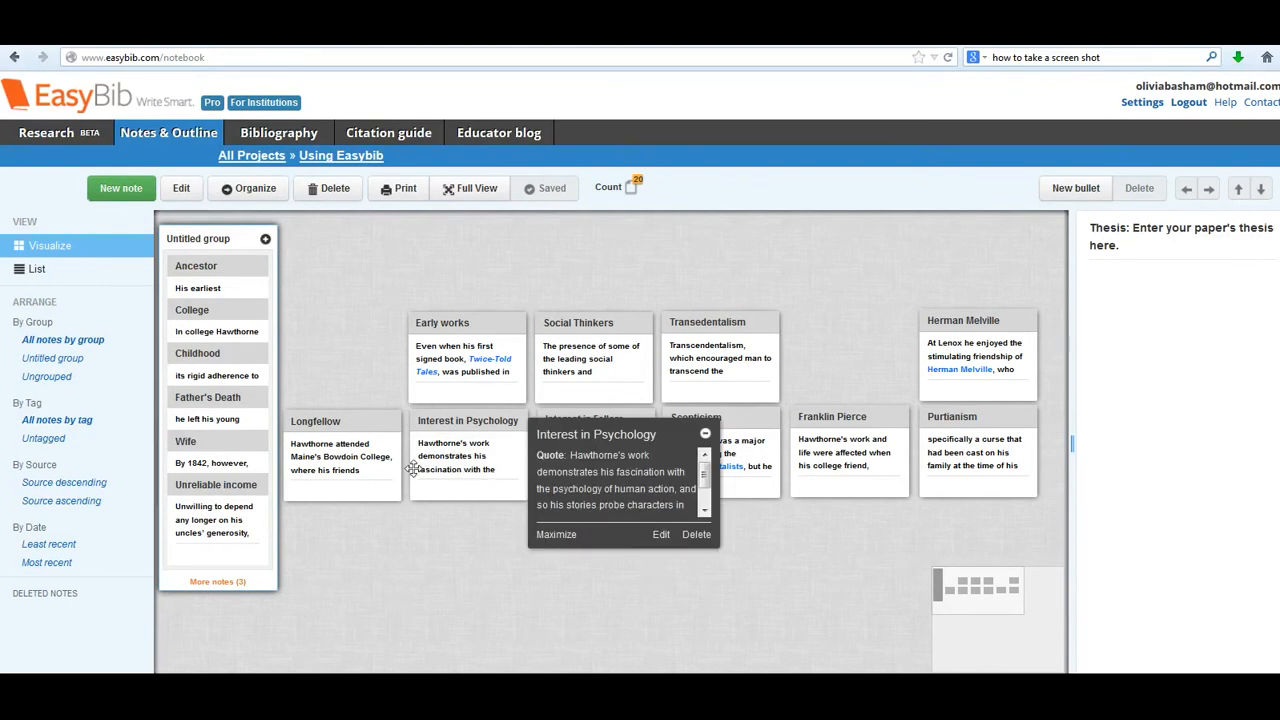
{"action": "mouse_move", "coordinate": [366, 465]}
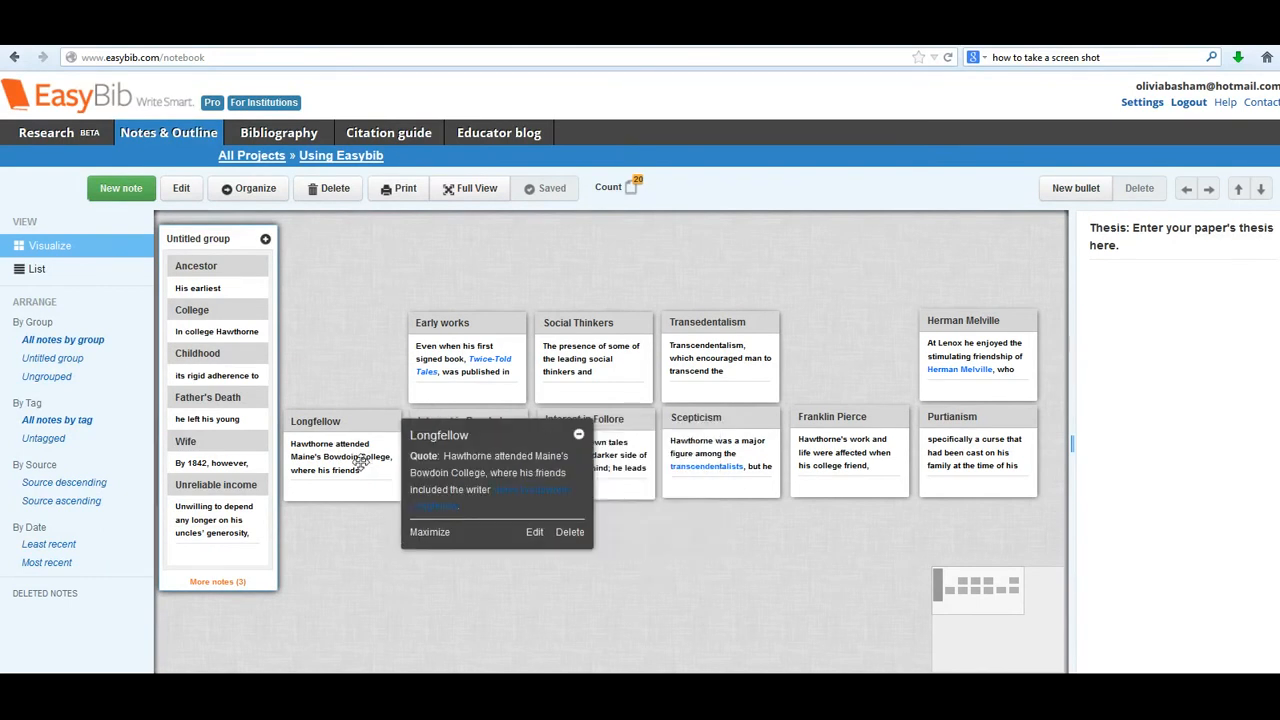
{"action": "left_click_drag", "start_coordinate": [361, 460], "coordinate": [237, 470]}
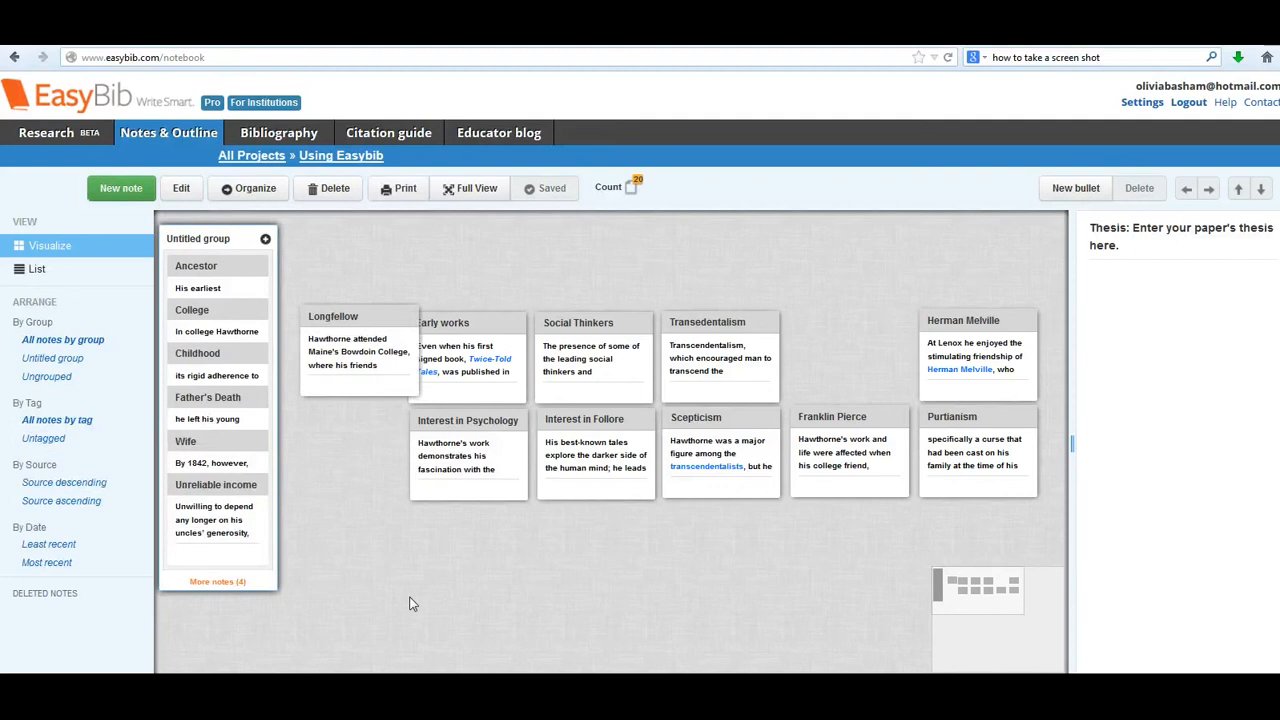
Expand the Ancestor group, take the Emerson note out onto the open board, and collapse the group.
{"action": "left_click", "coordinate": [266, 242]}
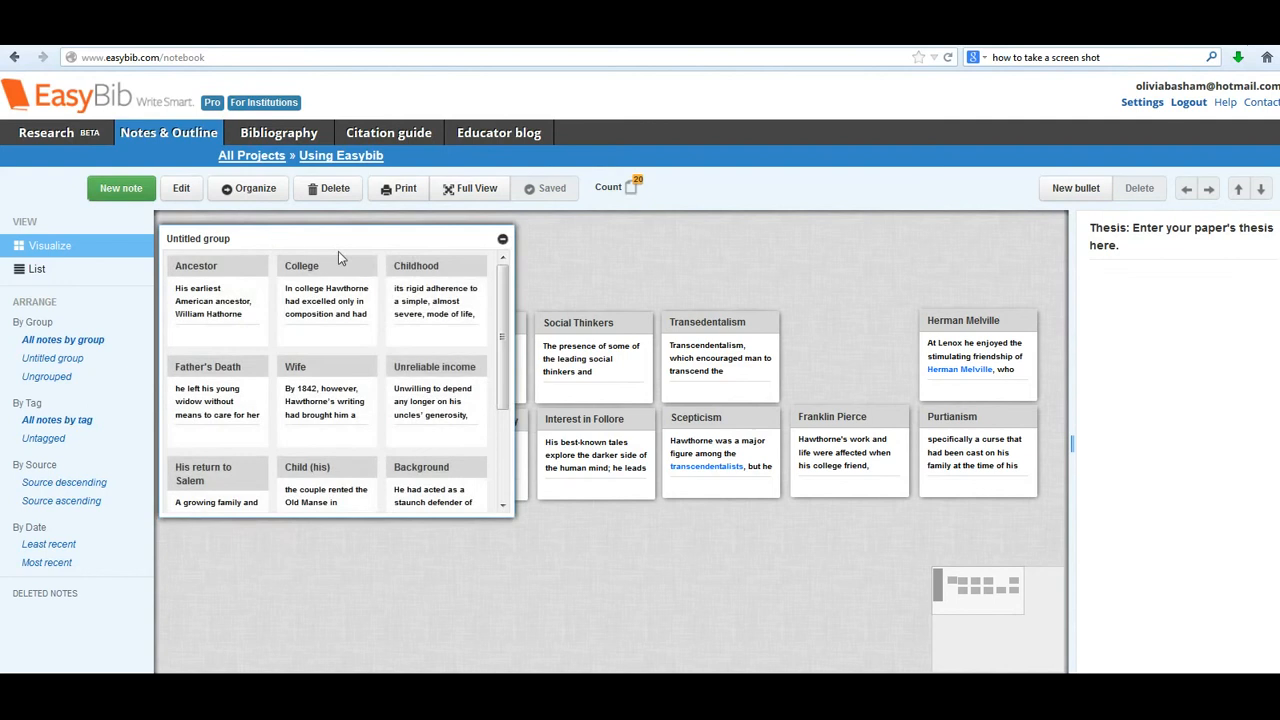
{"action": "left_click", "coordinate": [330, 290]}
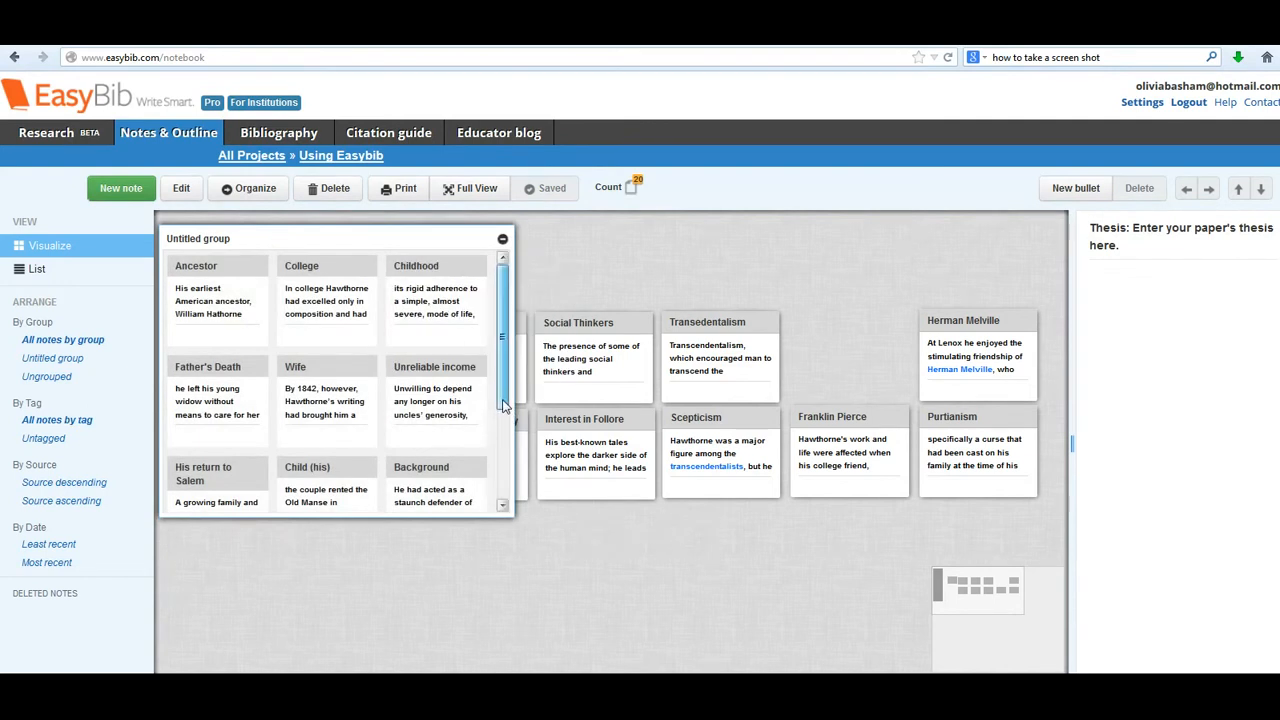
{"action": "left_click_drag", "start_coordinate": [504, 401], "coordinate": [500, 500]}
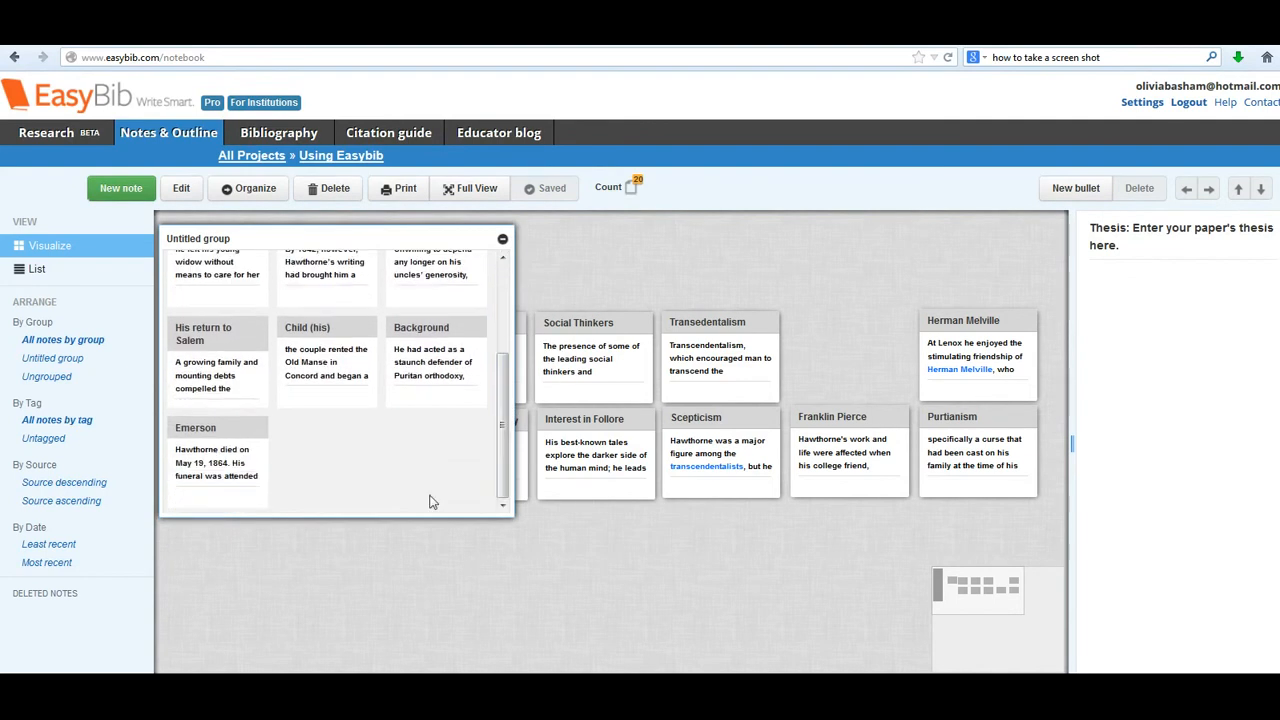
{"action": "mouse_move", "coordinate": [240, 504]}
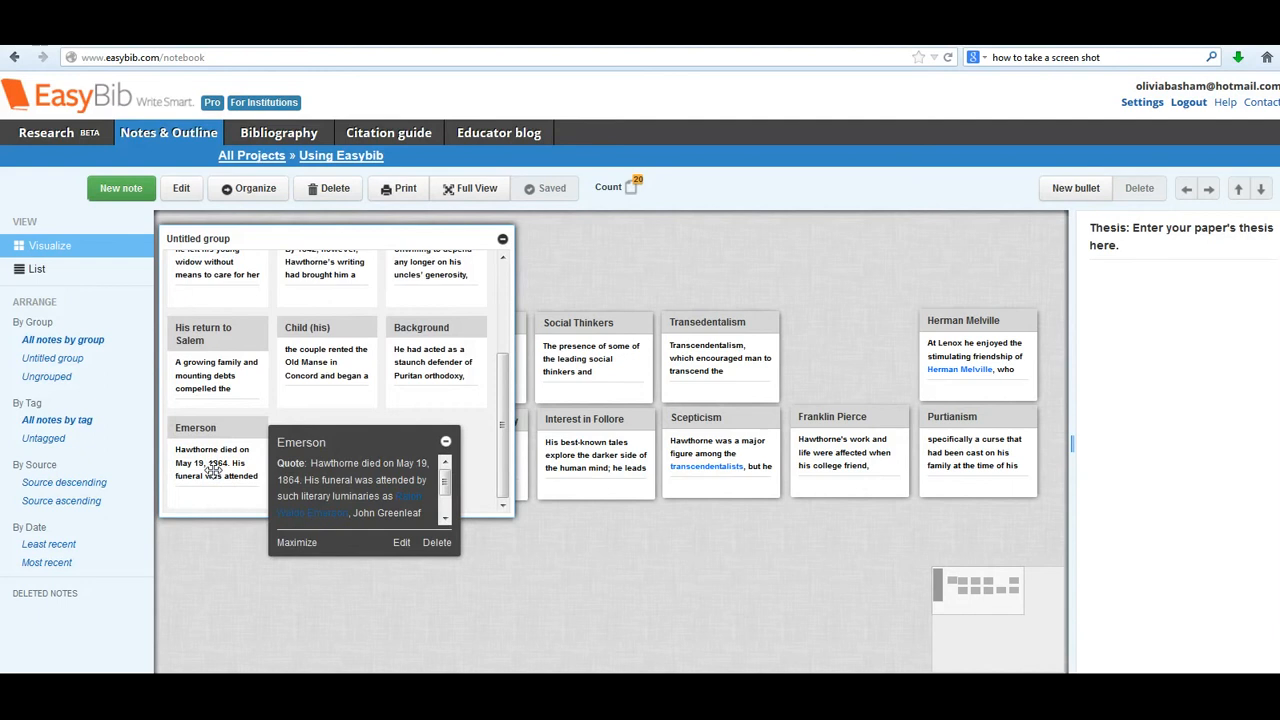
{"action": "left_click_drag", "start_coordinate": [212, 468], "coordinate": [644, 584]}
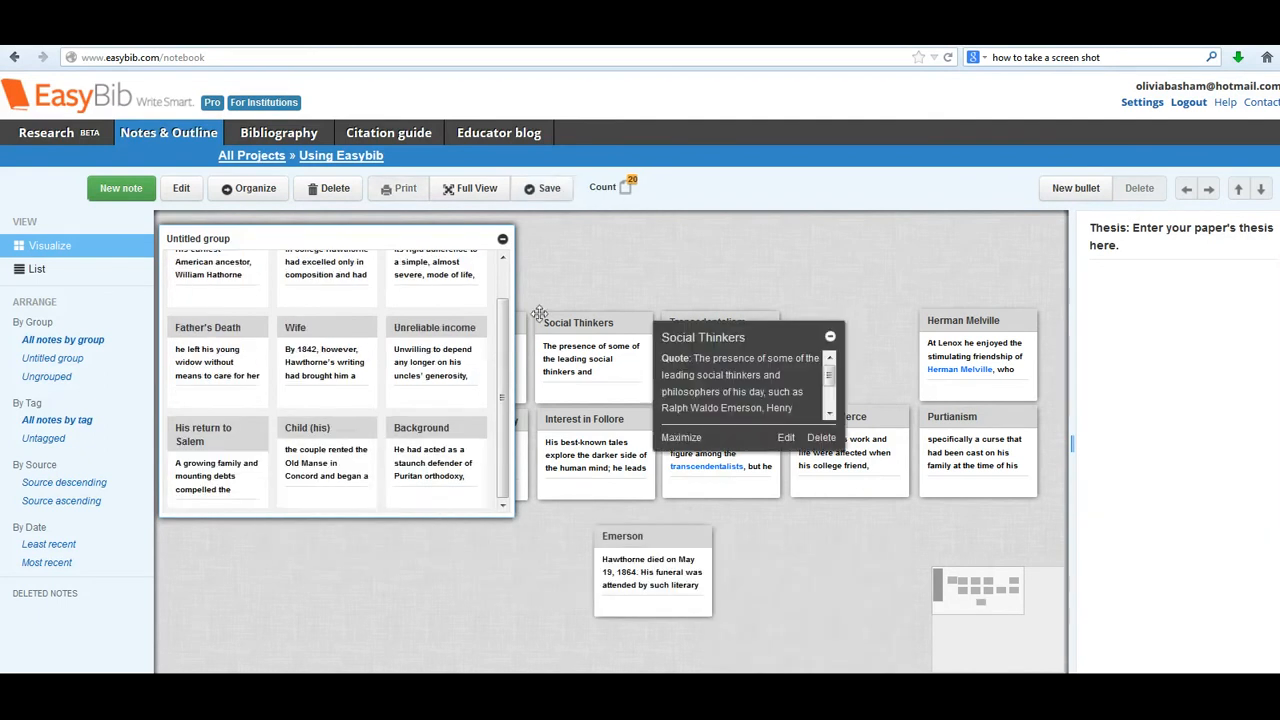
{"action": "left_click", "coordinate": [503, 243]}
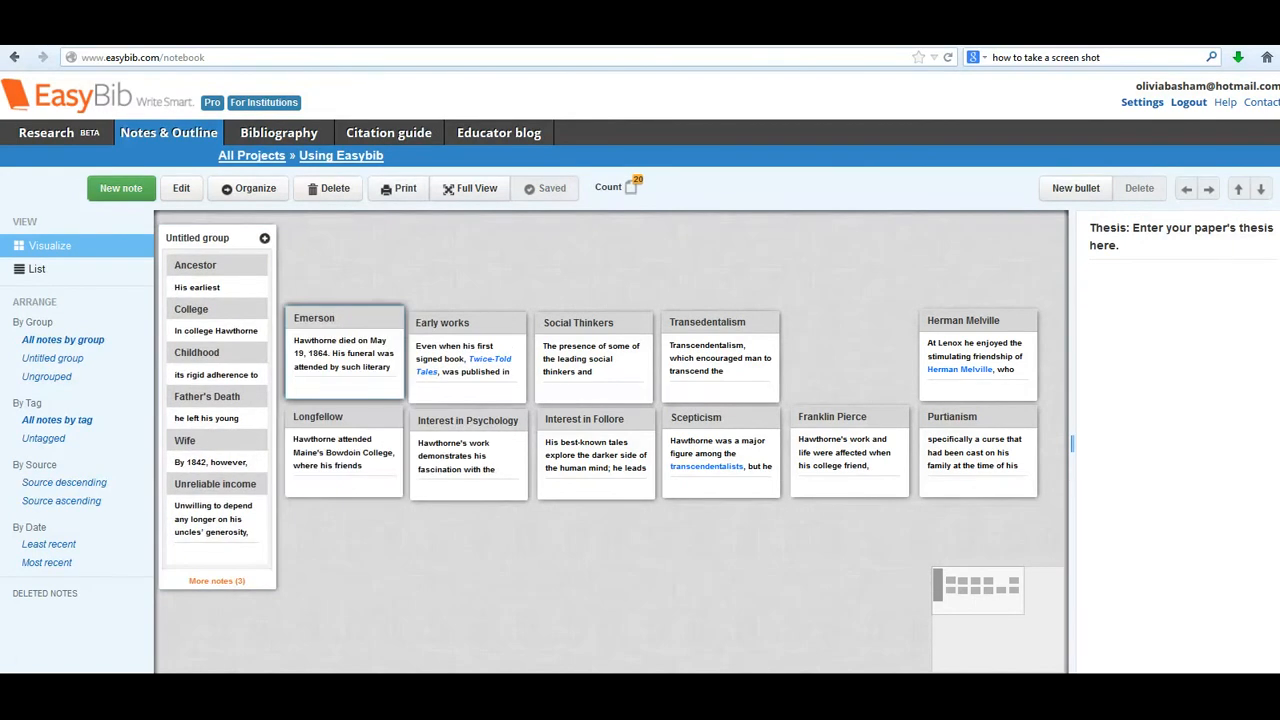
Rename the group containing the Ancestor note as Family and Personal History.
{"action": "left_click", "coordinate": [228, 238]}
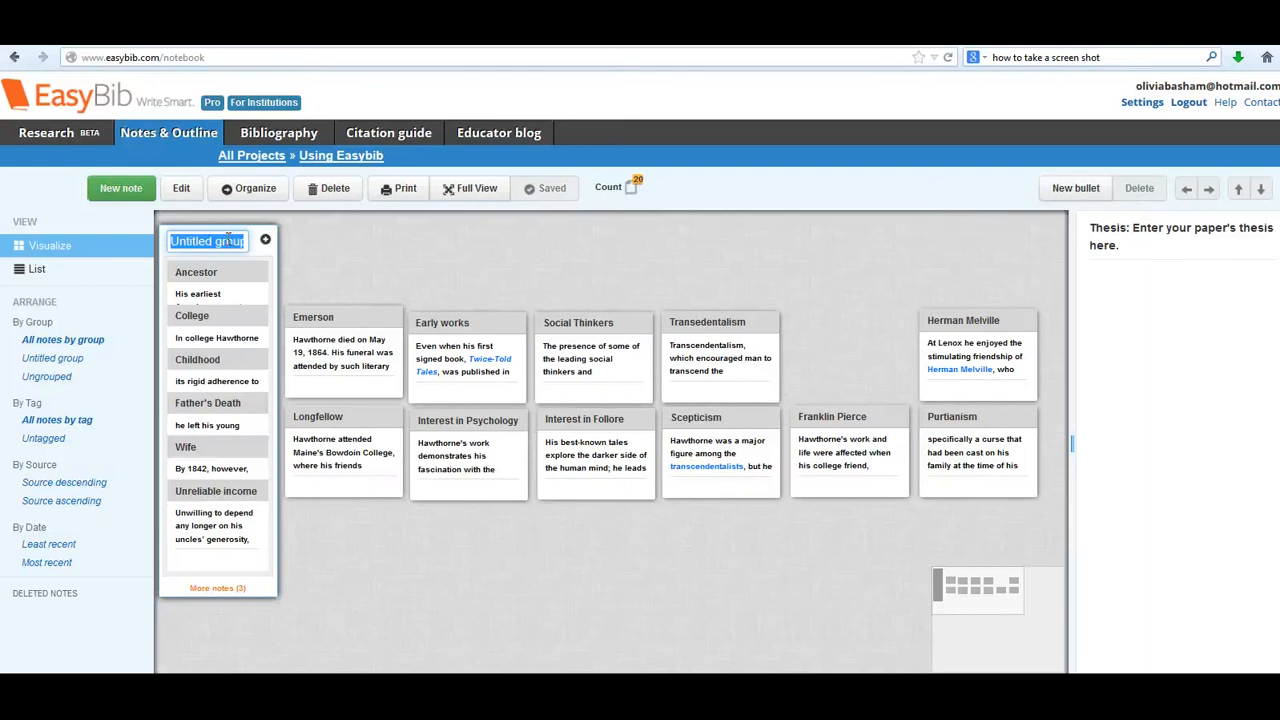
{"action": "type", "text": "Fami"}
{"action": "type", "text": "ly and Frie"}
{"action": "type", "text": "sonal"}
{"action": "type", "text": " History"}
{"action": "key", "text": "Return"}
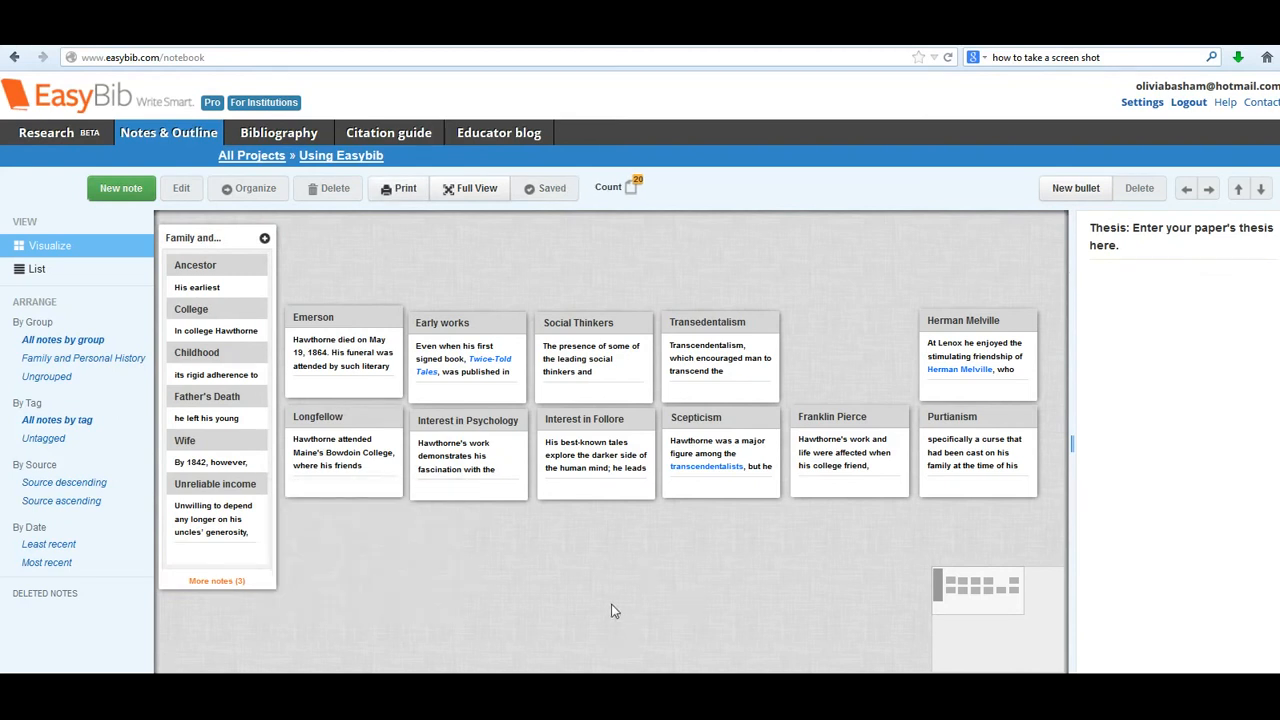
Group the Emerson note with Longfellow and add the Herman Melville, Franklin Pierce and Social Thinkers notes to it.
{"action": "left_click_drag", "start_coordinate": [360, 355], "coordinate": [366, 451]}
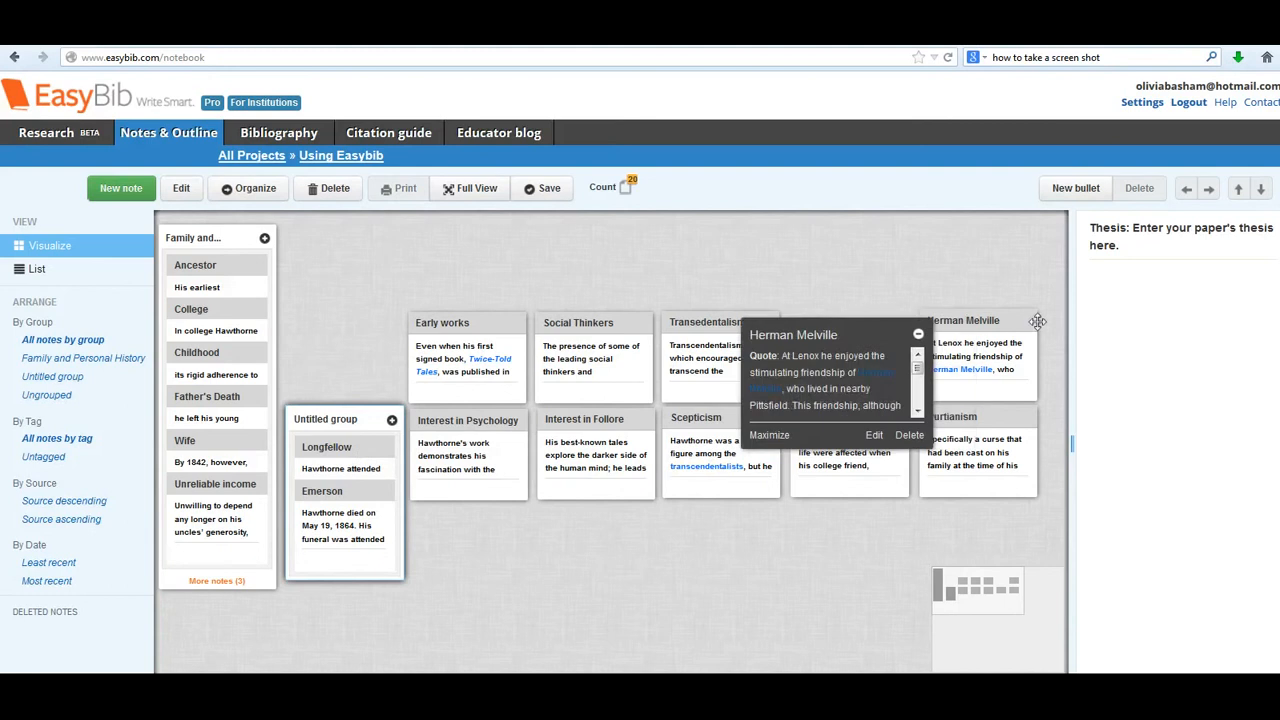
{"action": "left_click_drag", "start_coordinate": [1008, 326], "coordinate": [370, 484]}
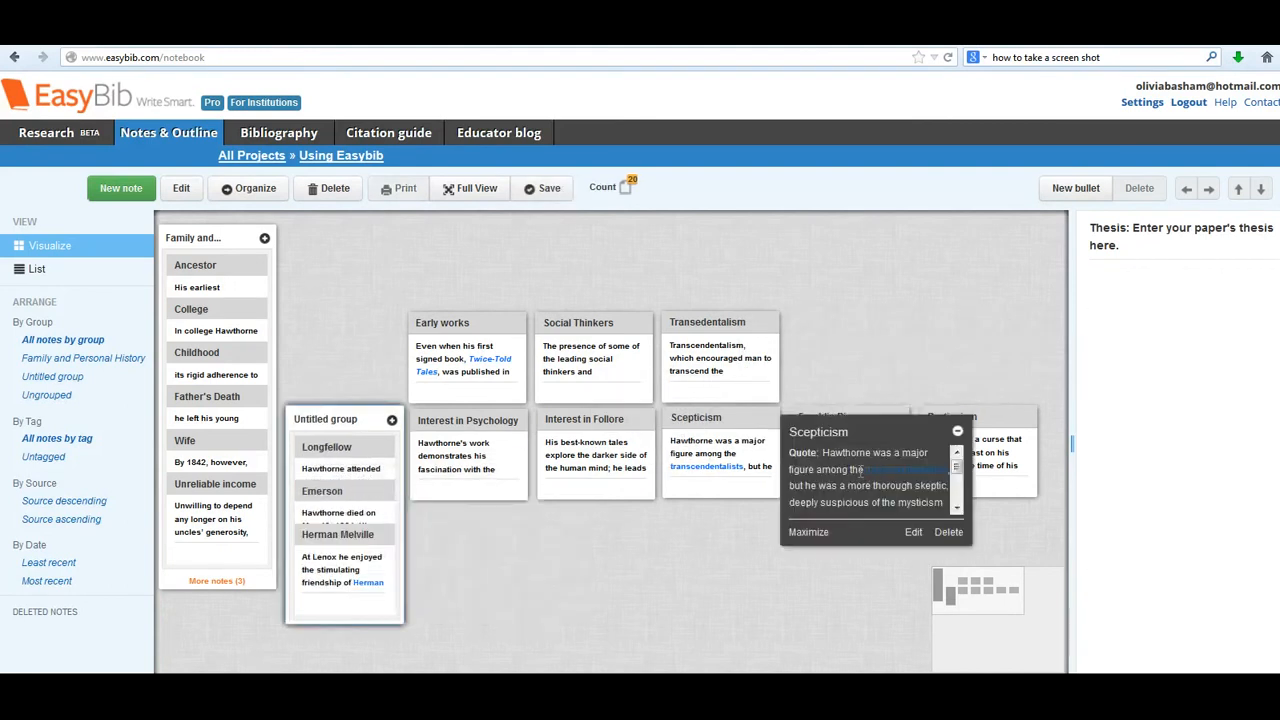
{"action": "mouse_move", "coordinate": [828, 416]}
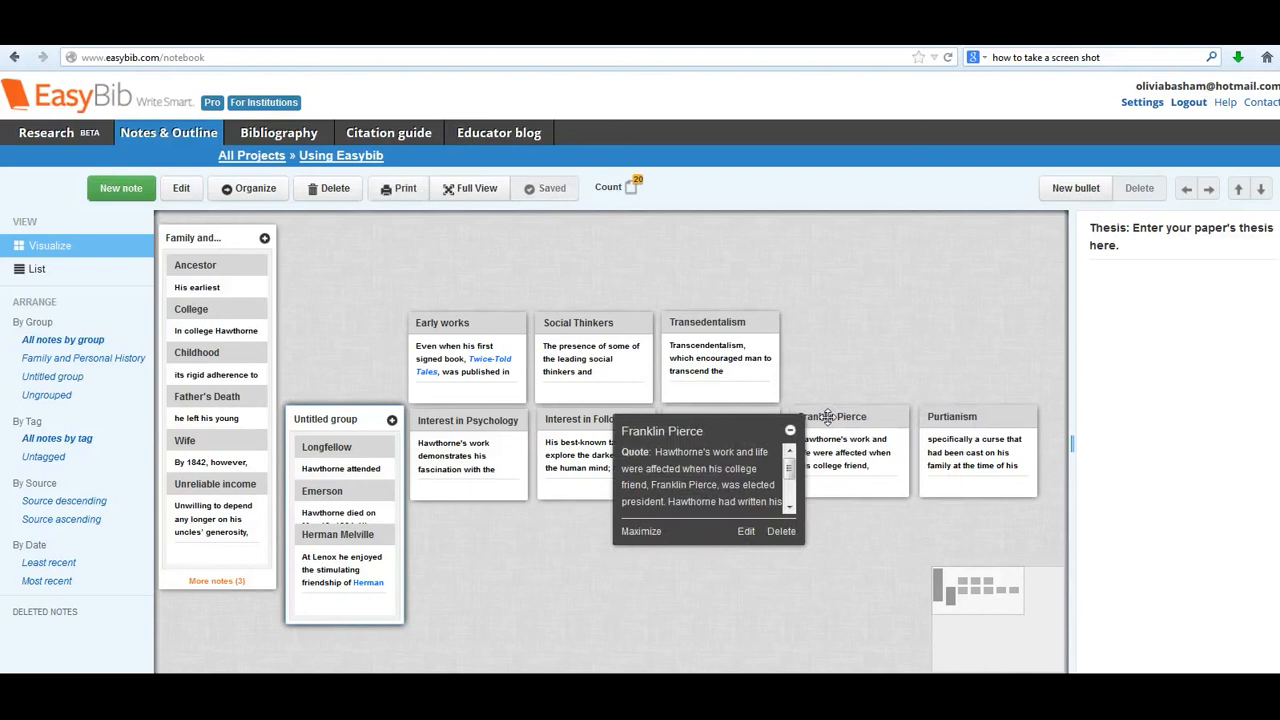
{"action": "left_click_drag", "start_coordinate": [828, 416], "coordinate": [324, 505]}
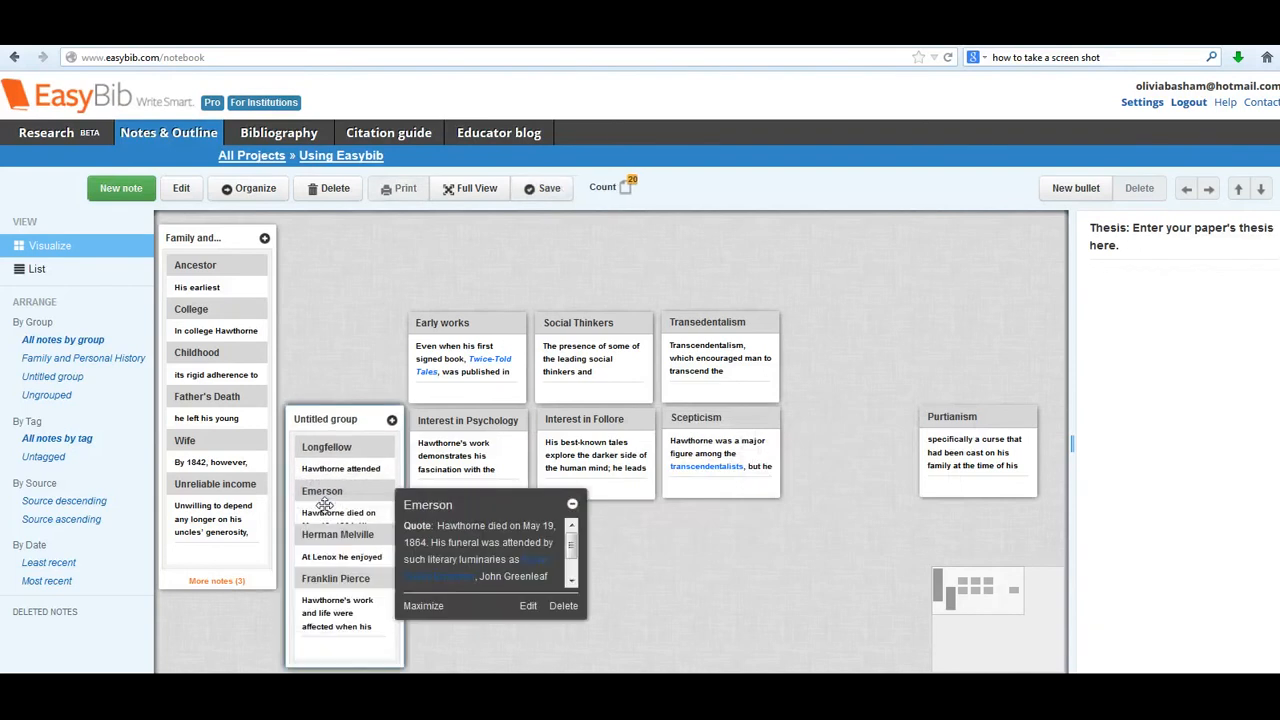
{"action": "left_click_drag", "start_coordinate": [574, 346], "coordinate": [335, 540]}
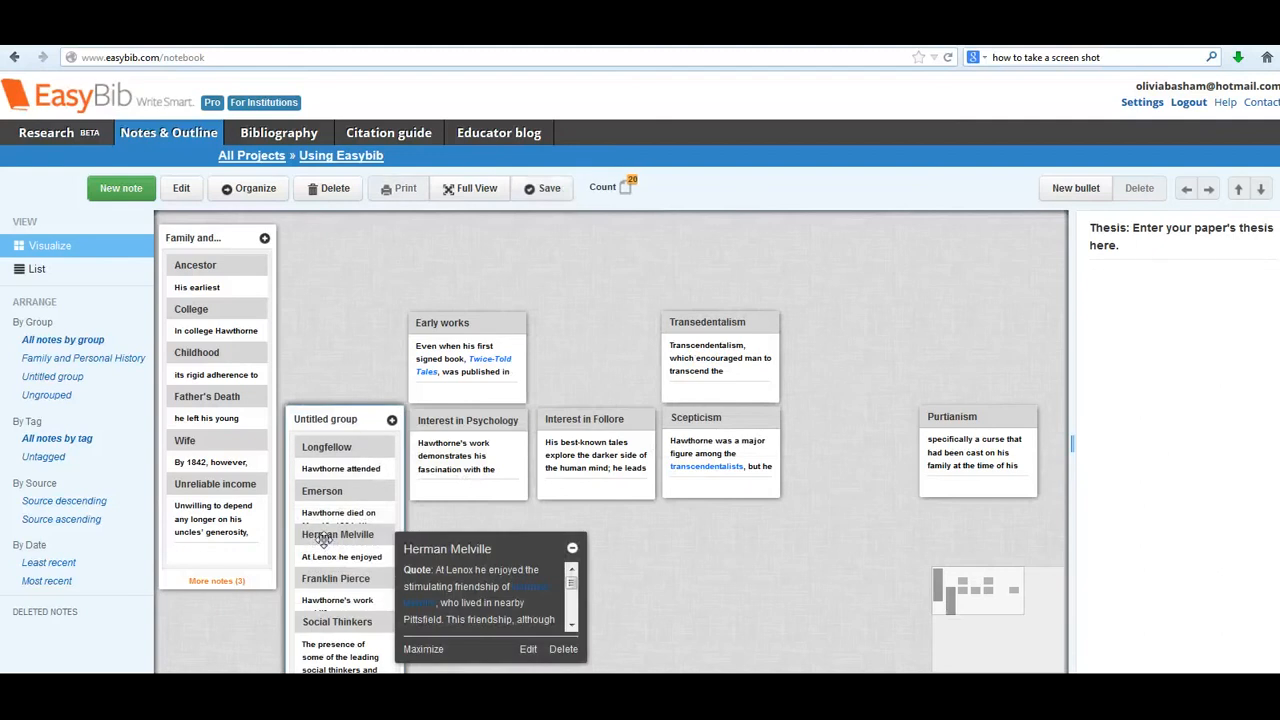
Rename the group containing the Longfellow note as Contemporaies and Friends and move it beside the Family and Personal History group.
{"action": "double_click", "coordinate": [352, 420]}
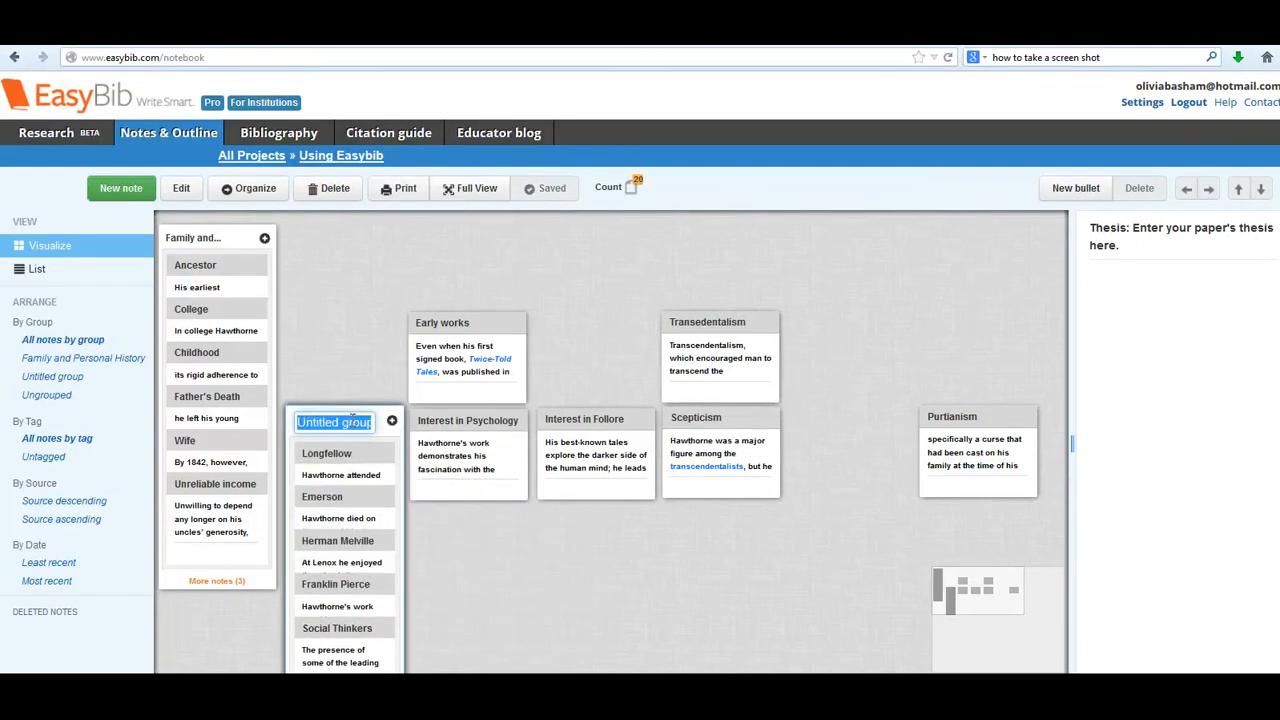
{"action": "type", "text": "Contempor"}
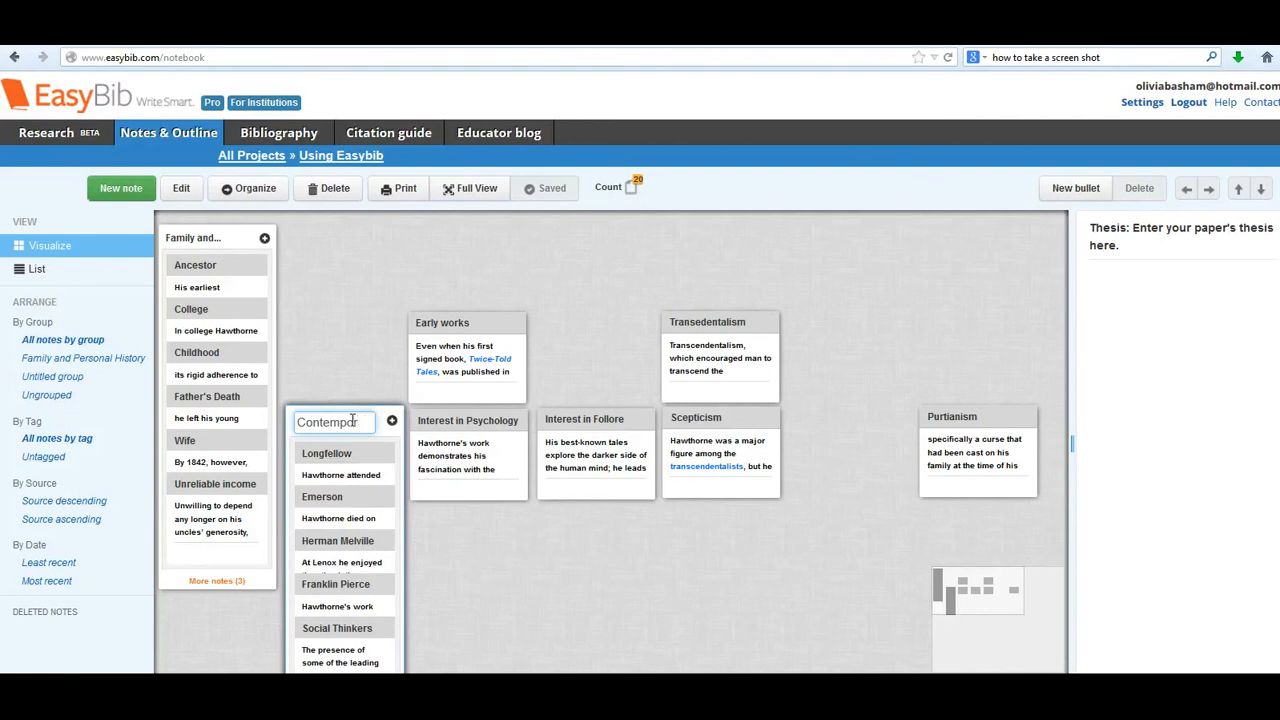
{"action": "type", "text": "aries"}
{"action": "type", "text": " a"}
{"action": "type", "text": "nd Frien"}
{"action": "type", "text": "ds"}
{"action": "left_click", "coordinate": [517, 606]}
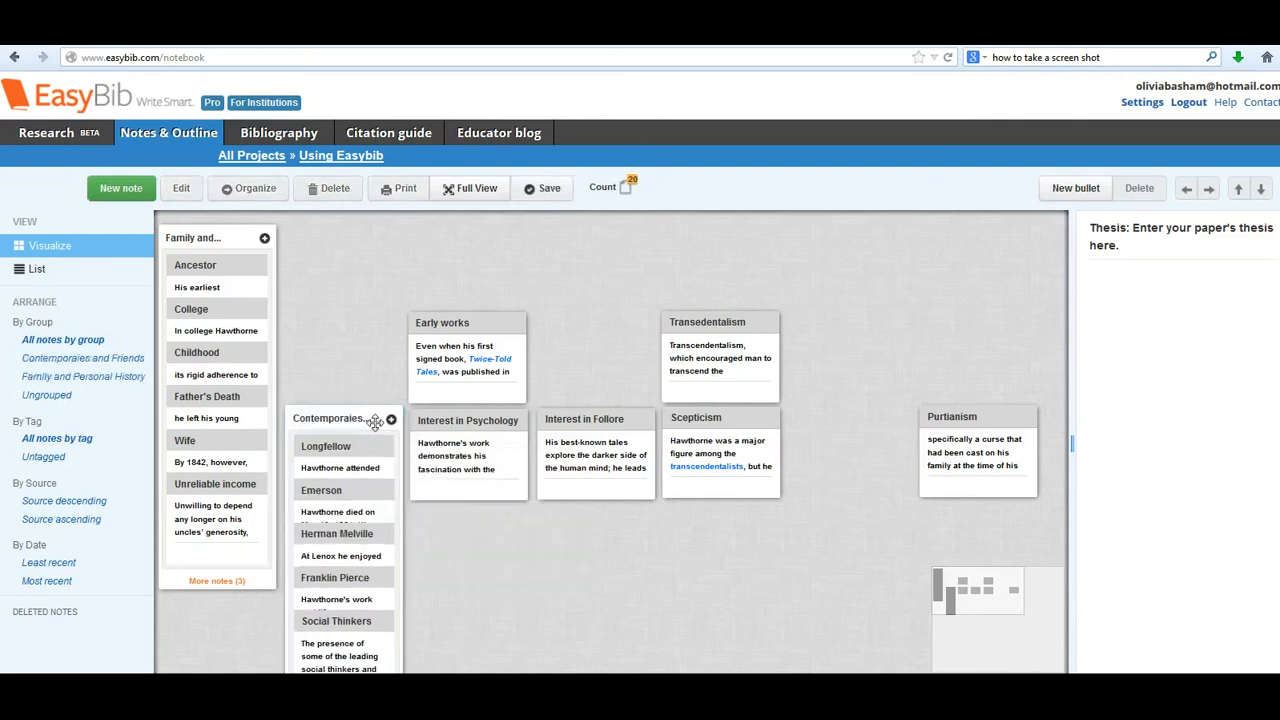
{"action": "left_click_drag", "start_coordinate": [368, 420], "coordinate": [365, 239]}
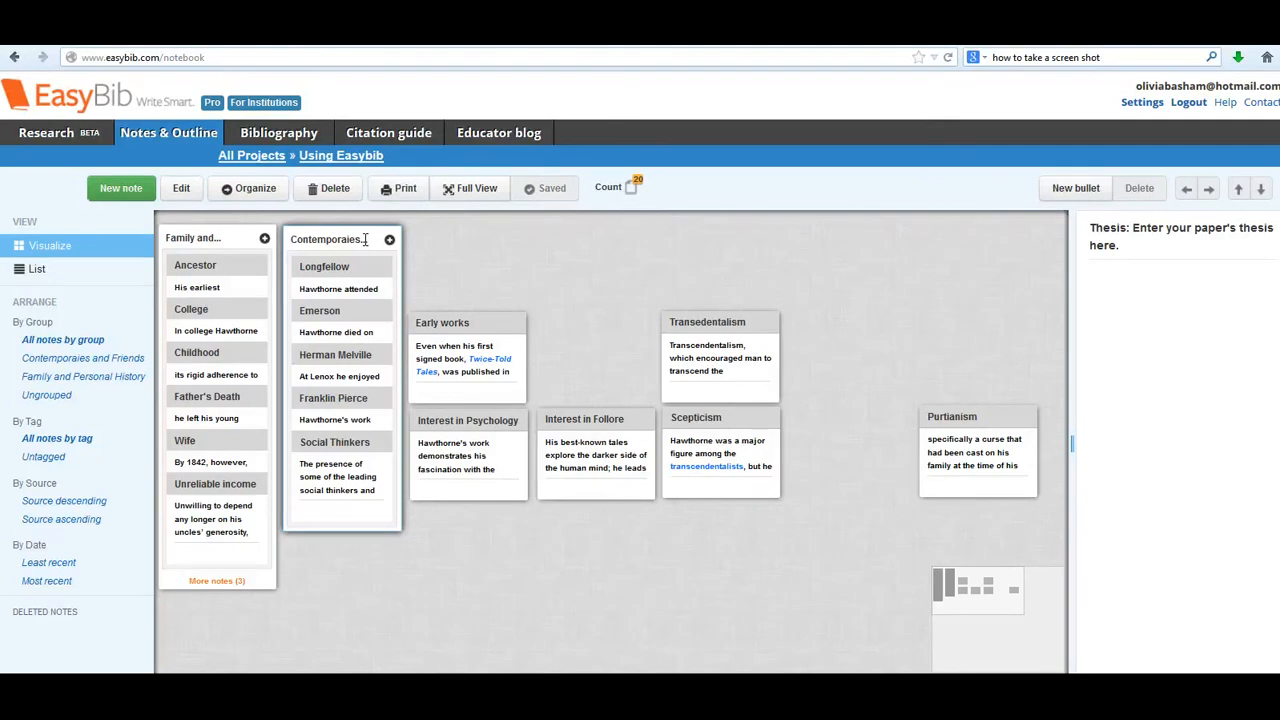
Group the Transedentalism note with Scepticism and add the Purtianism note to that group.
{"action": "mouse_move", "coordinate": [337, 417]}
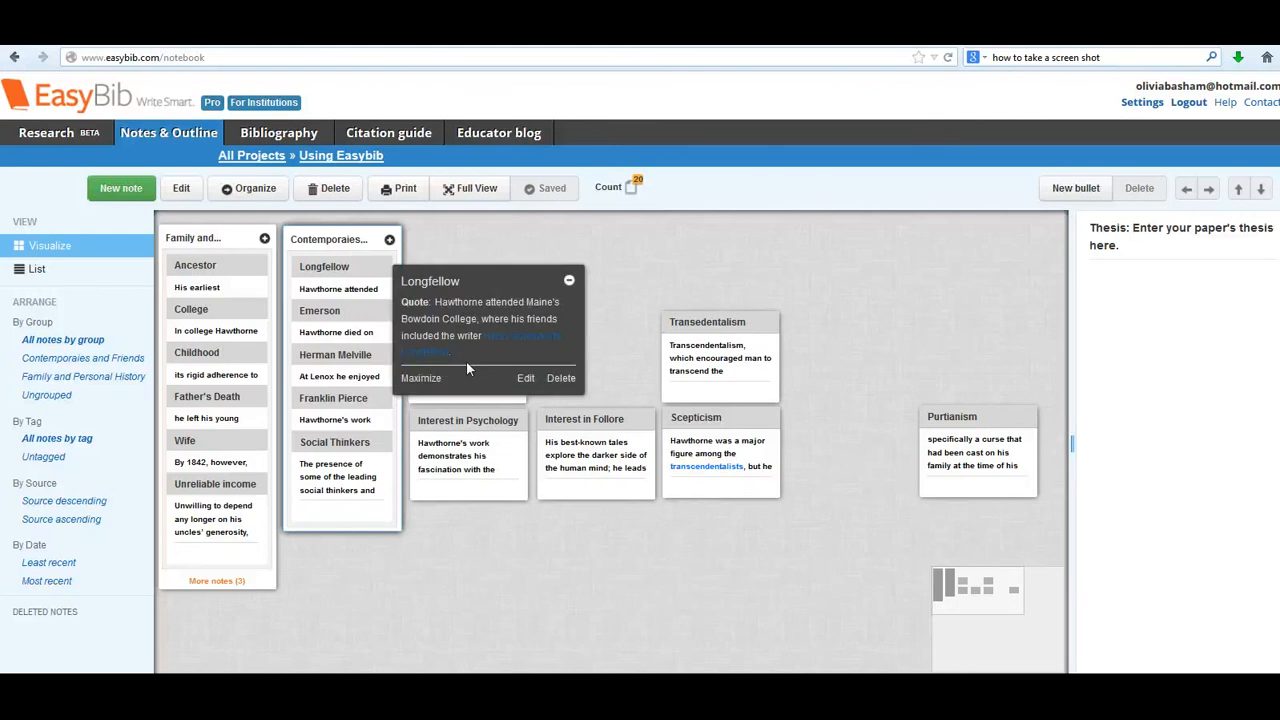
{"action": "mouse_move", "coordinate": [728, 346]}
{"action": "left_click_drag", "start_coordinate": [728, 346], "coordinate": [730, 441]}
{"action": "mouse_move", "coordinate": [990, 430]}
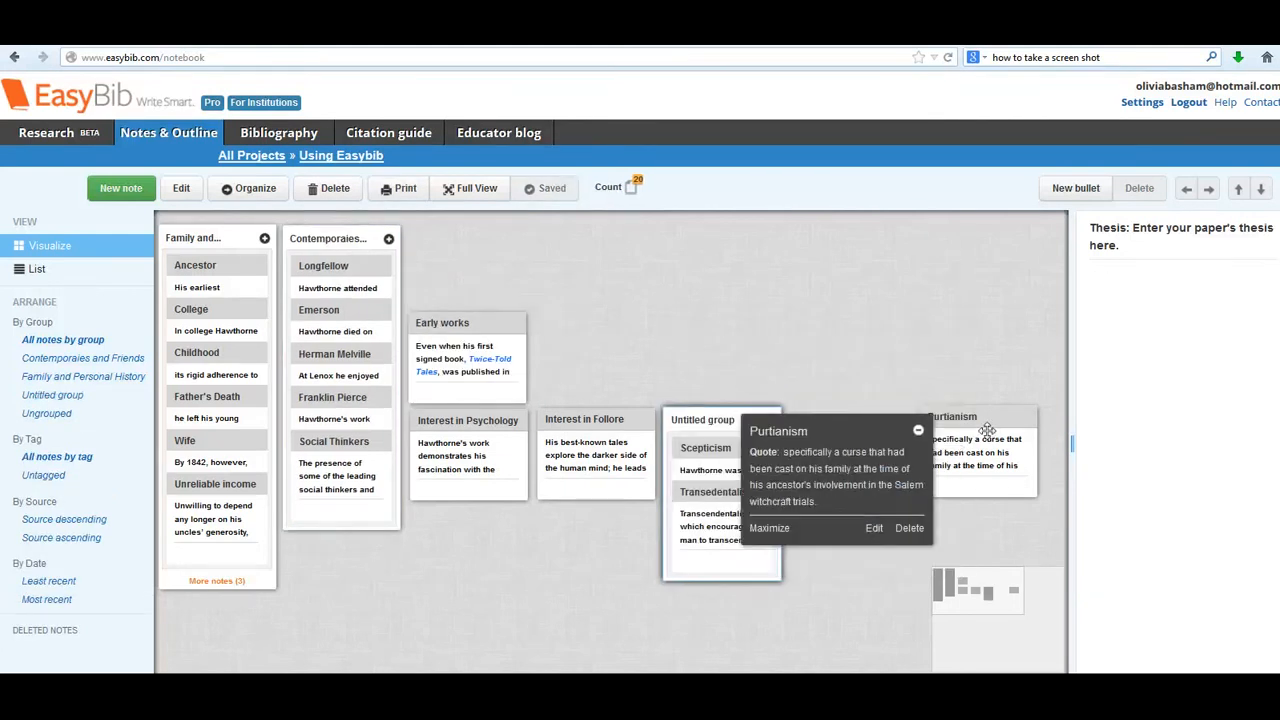
{"action": "left_click_drag", "start_coordinate": [990, 430], "coordinate": [722, 515]}
Add the Interest in Follore, Interest in Psychology and Early works notes to the group containing Scepticism.
{"action": "mouse_move", "coordinate": [610, 437]}
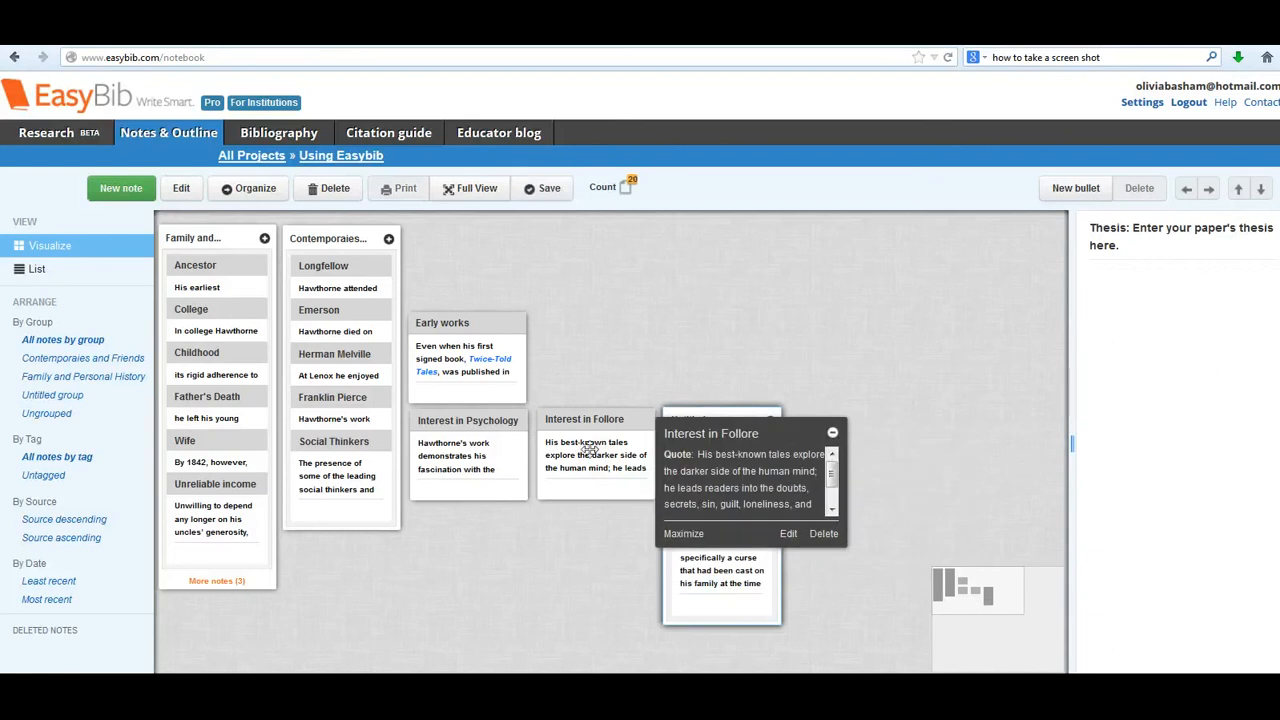
{"action": "left_click_drag", "start_coordinate": [591, 449], "coordinate": [722, 575]}
{"action": "mouse_move", "coordinate": [453, 443]}
{"action": "left_click_drag", "start_coordinate": [453, 443], "coordinate": [720, 556]}
{"action": "mouse_move", "coordinate": [445, 355]}
{"action": "left_click_drag", "start_coordinate": [445, 355], "coordinate": [703, 560]}
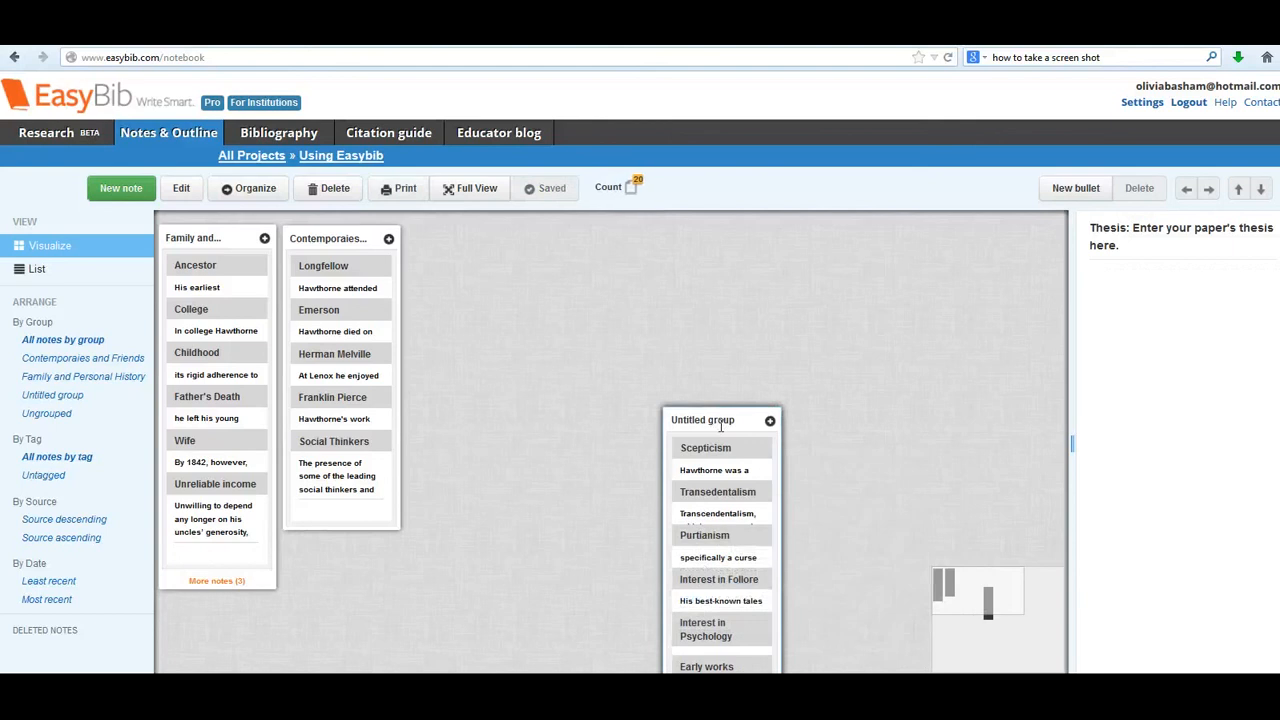
Rename the group containing the Scepticism note as Personal Beliefs and move it beside the Contemporaies and Friends group.
{"action": "left_click", "coordinate": [720, 424]}
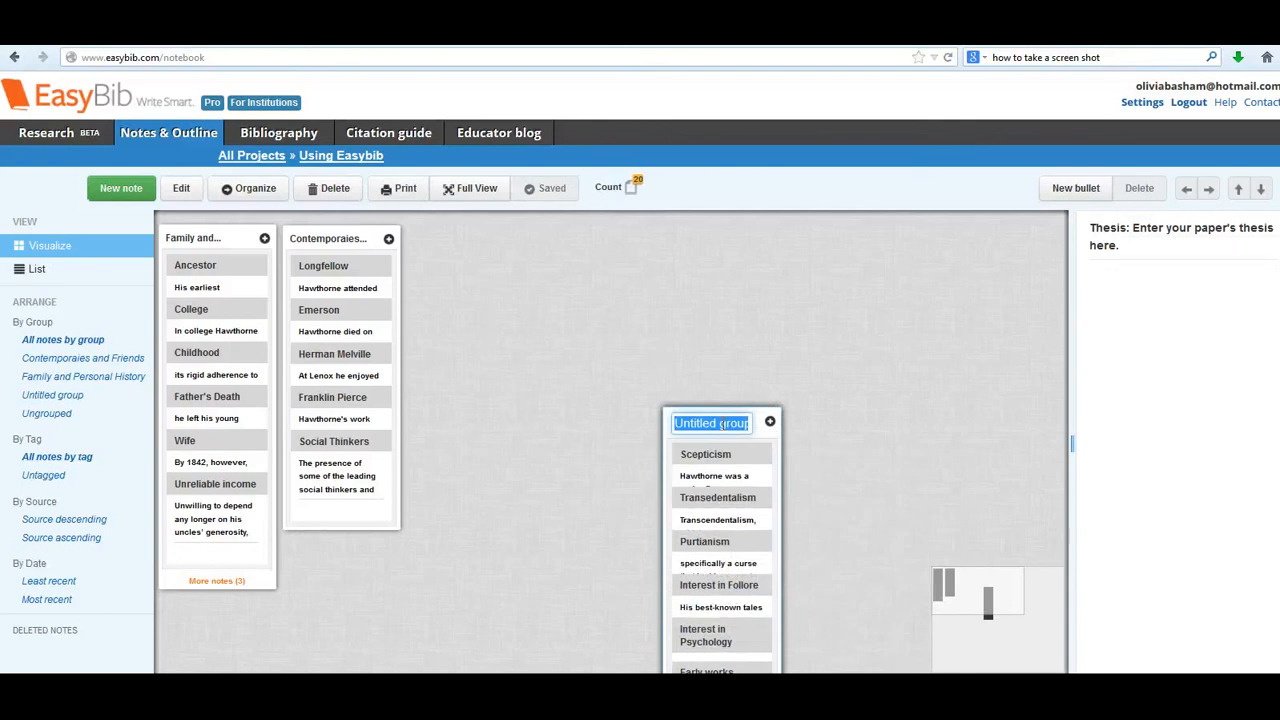
{"action": "type", "text": "Person"}
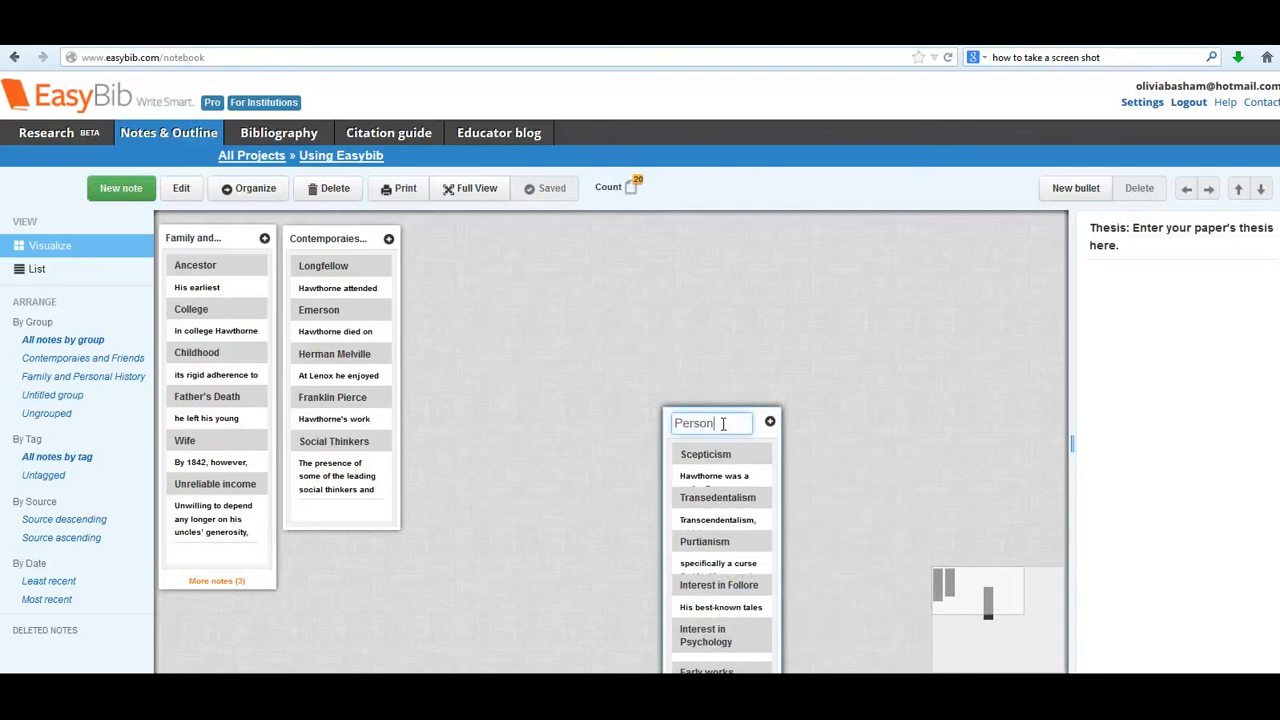
{"action": "type", "text": "al Beliefs"}
{"action": "left_click", "coordinate": [779, 435]}
{"action": "left_click_drag", "start_coordinate": [742, 423], "coordinate": [495, 238]}
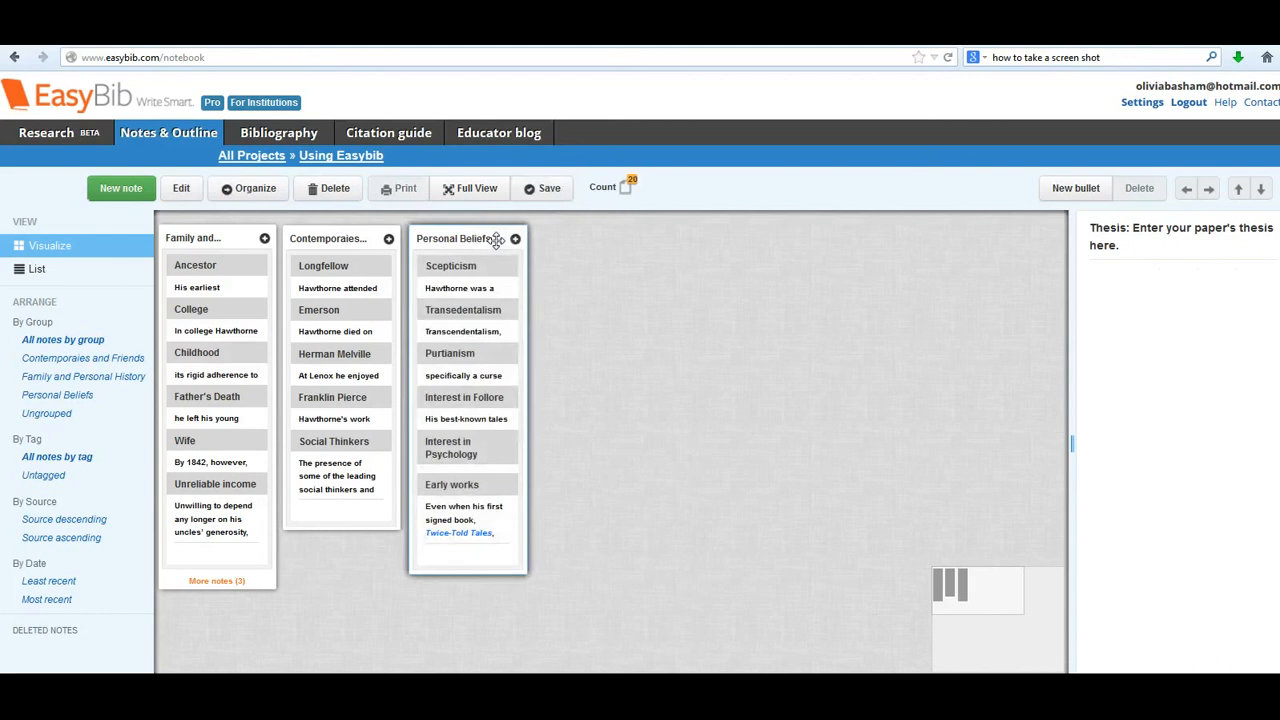